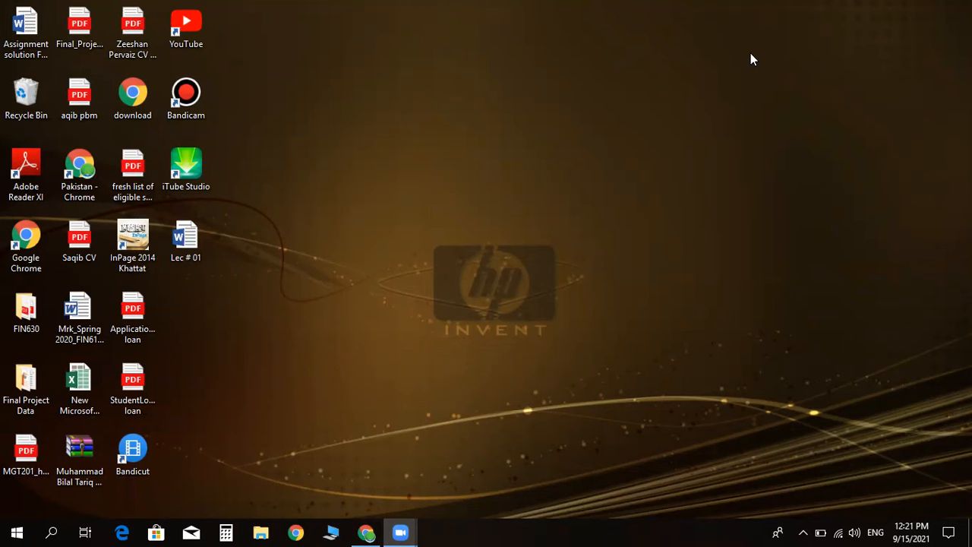
click(51, 532)
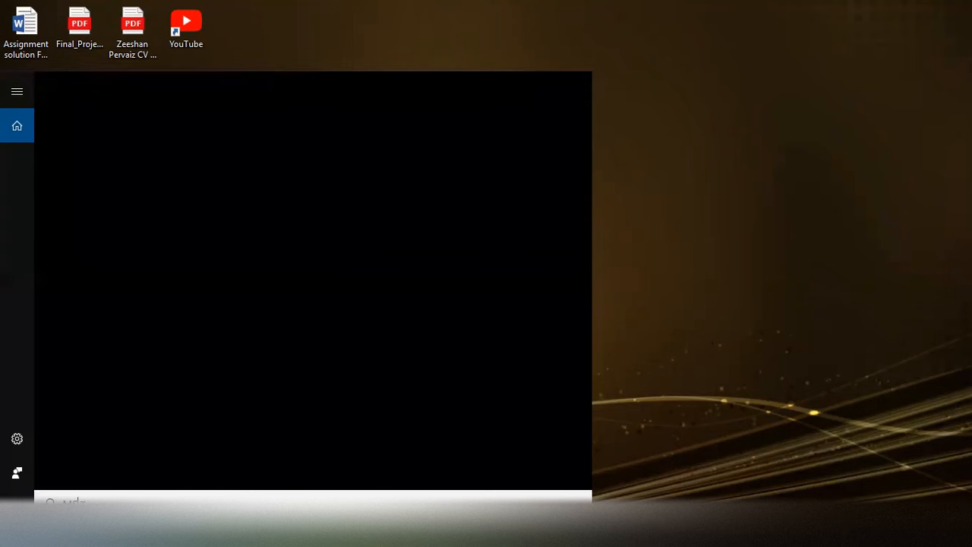
text(word)
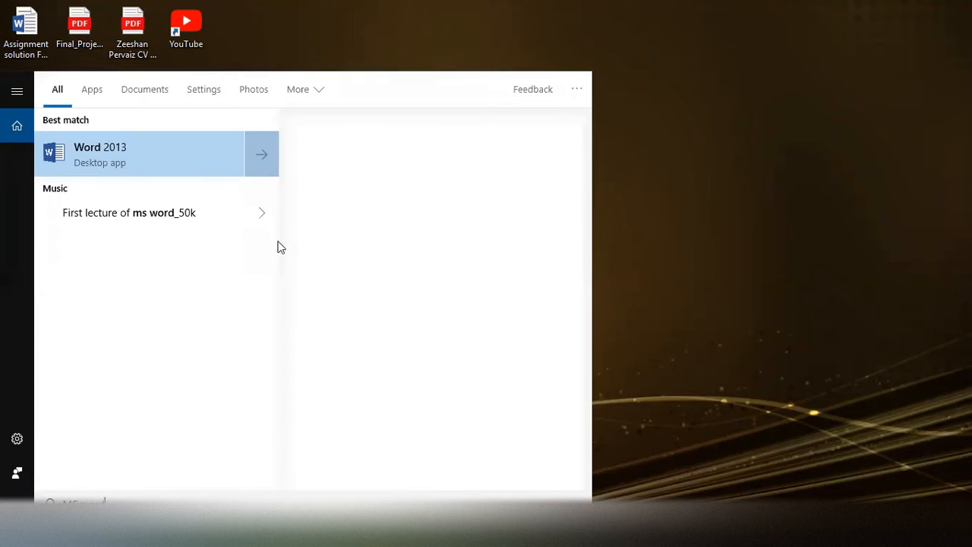
click(685, 184)
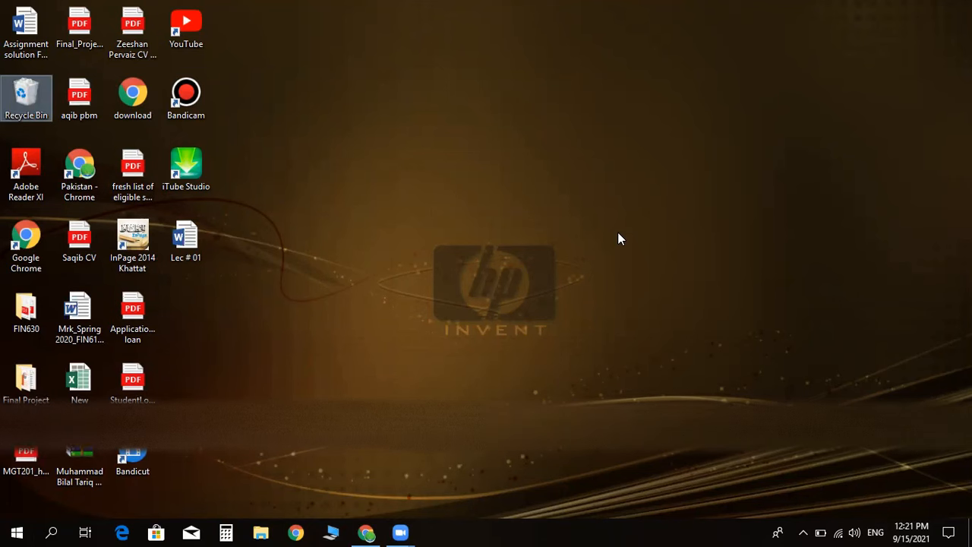
Launch Word with the Run command winword, dismiss the activation wizard and create a blank document.
key(super+r)
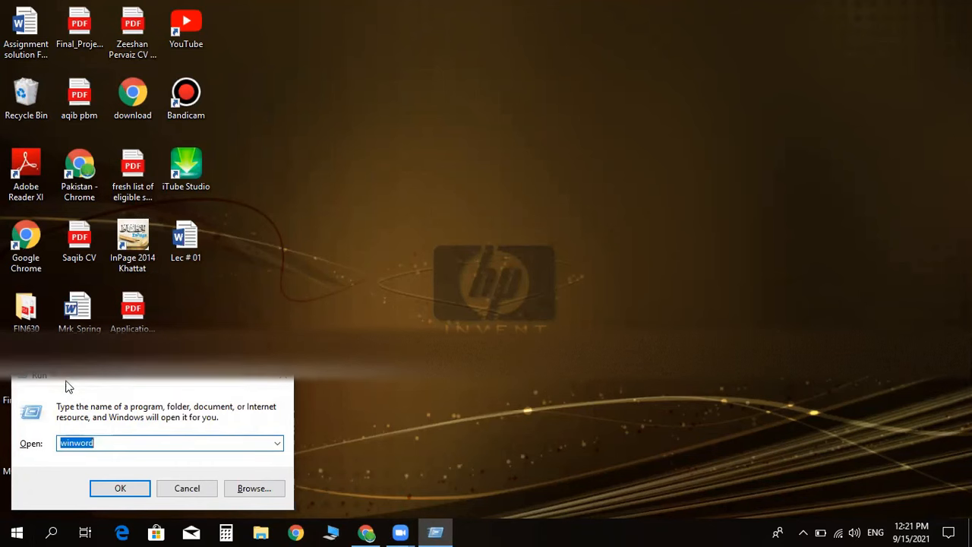
click(119, 445)
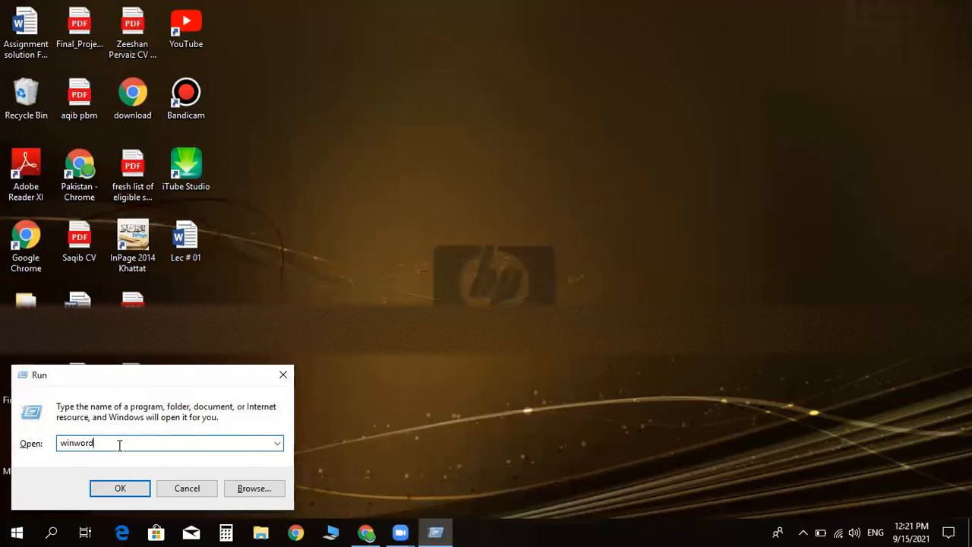
click(120, 487)
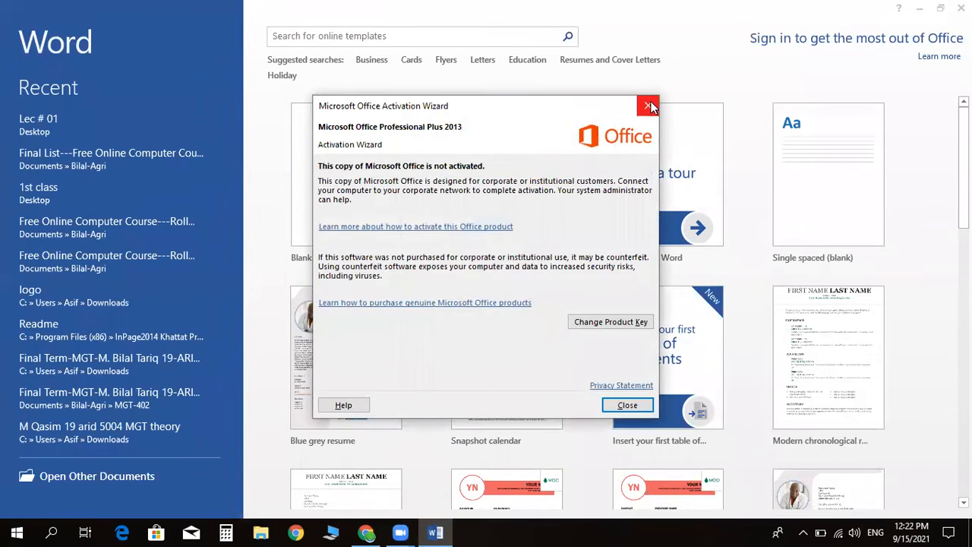
click(648, 107)
click(325, 179)
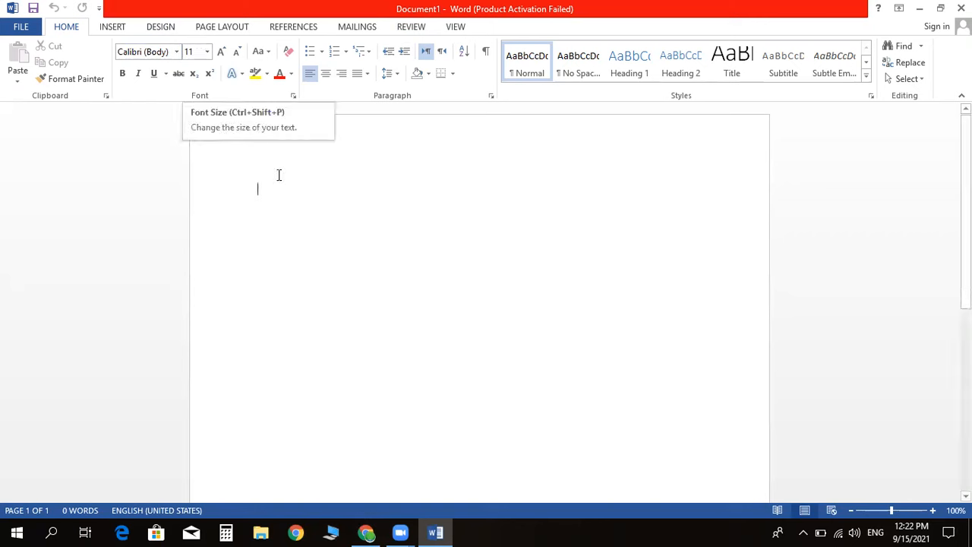
Write the heading "Free online Computer Course" on the first line, correcting the capital N in "online" to lowercase.
text(Free oNl)
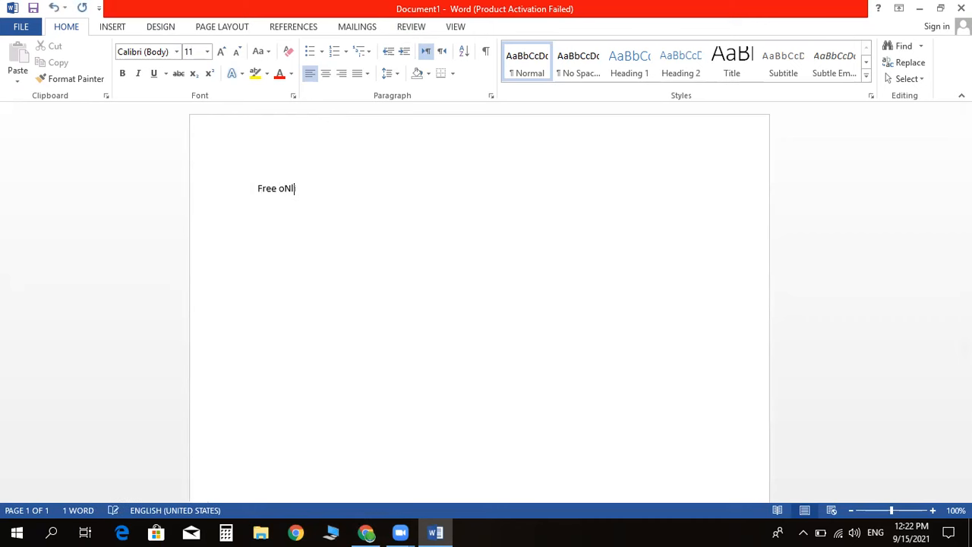
text(ine Com)
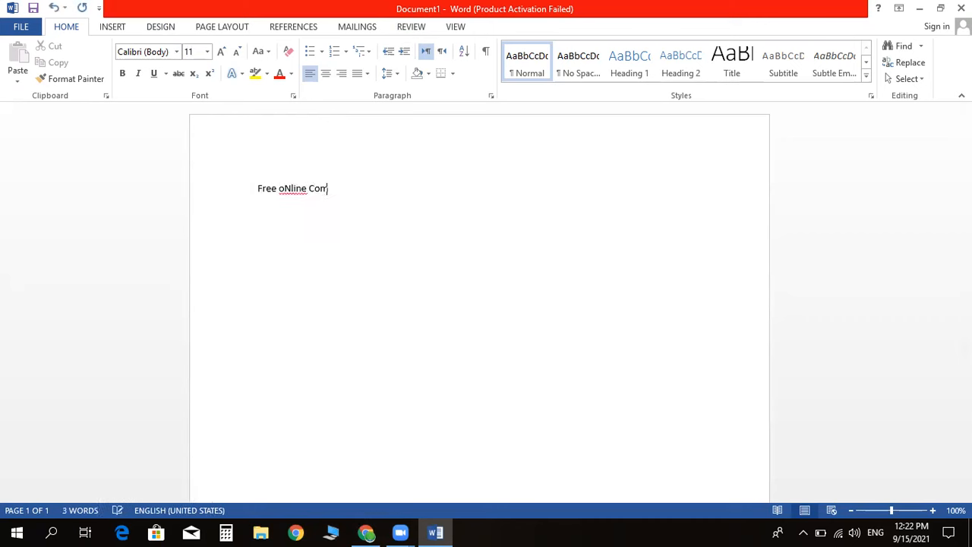
text(puter Course)
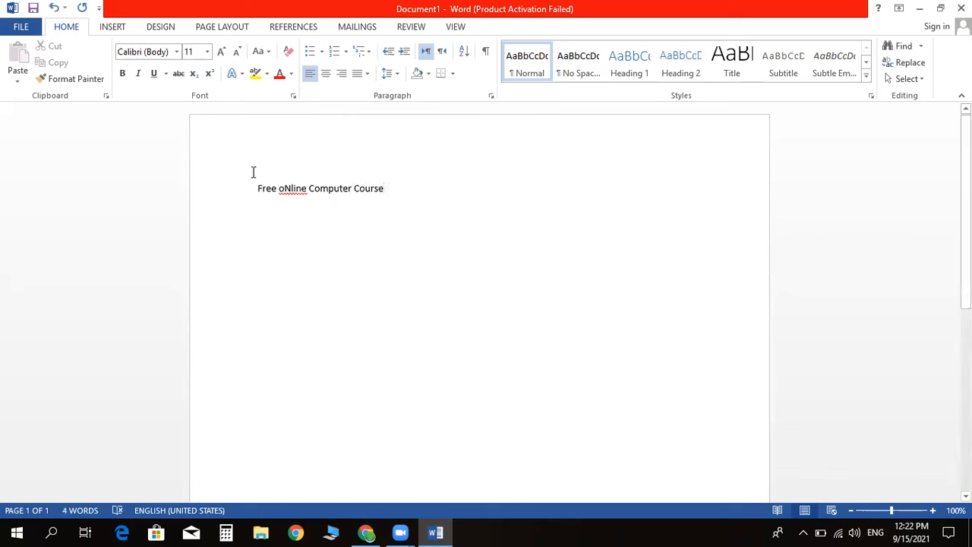
click(292, 192)
key(BackSpace)
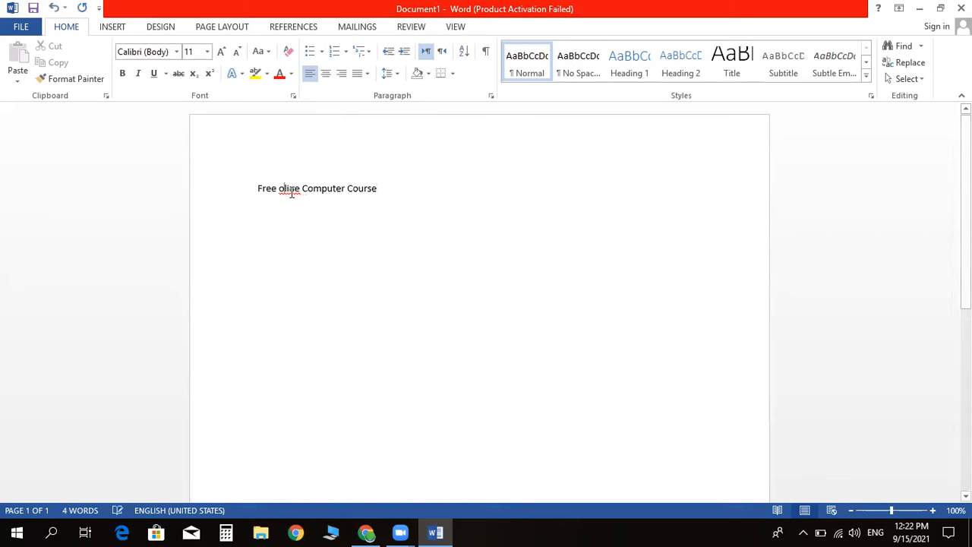
text(n)
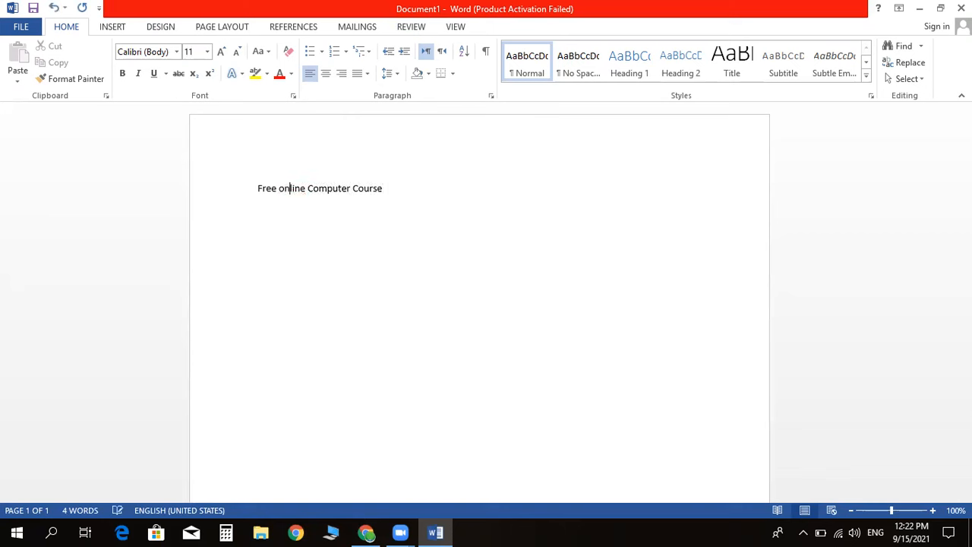
Change the font of the whole heading to Algerian.
click(387, 189)
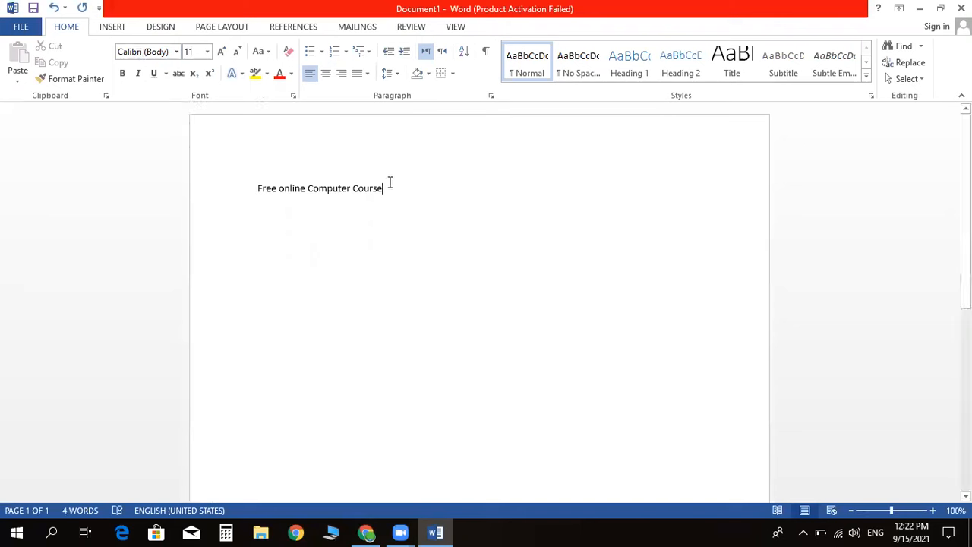
drag(386, 187, 256, 191)
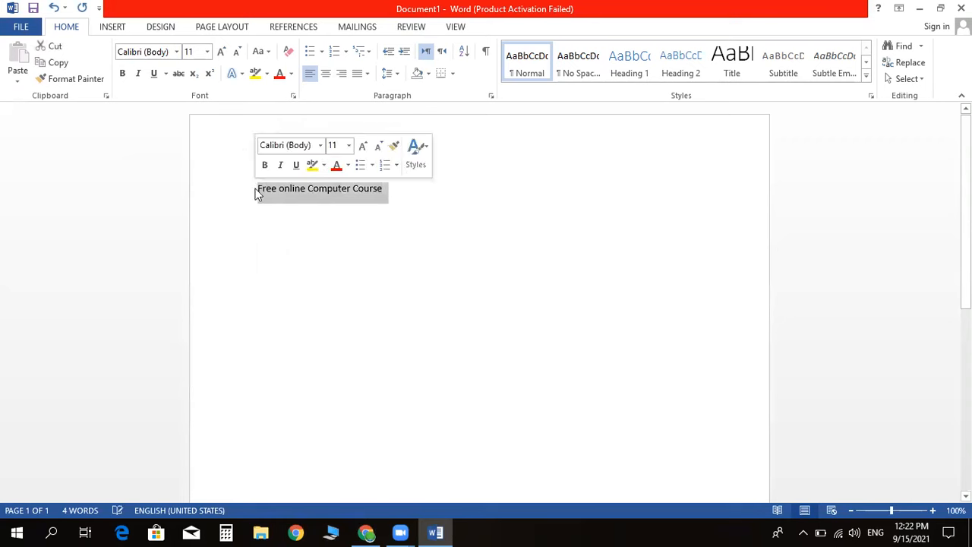
click(175, 53)
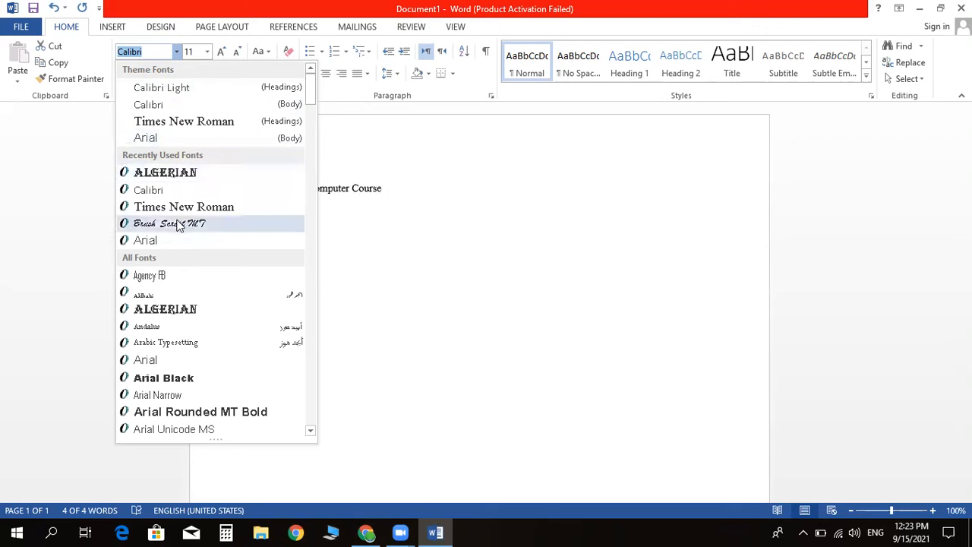
click(178, 176)
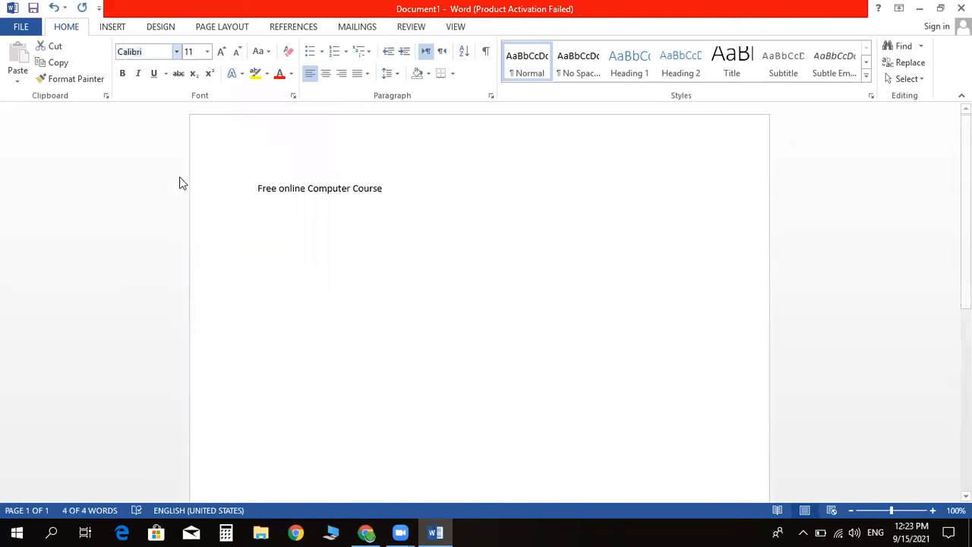
click(427, 201)
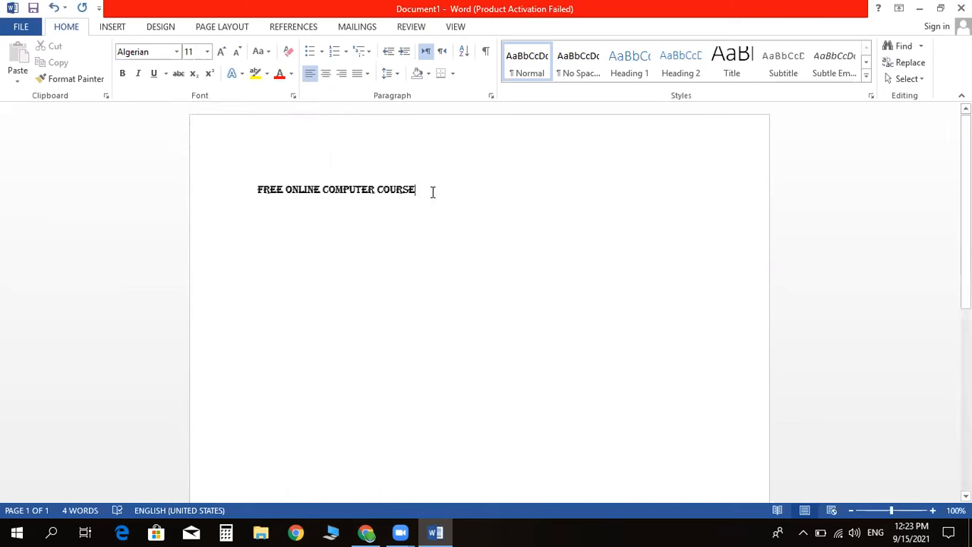
Set the font size of the whole heading to 26.
drag(426, 192, 266, 195)
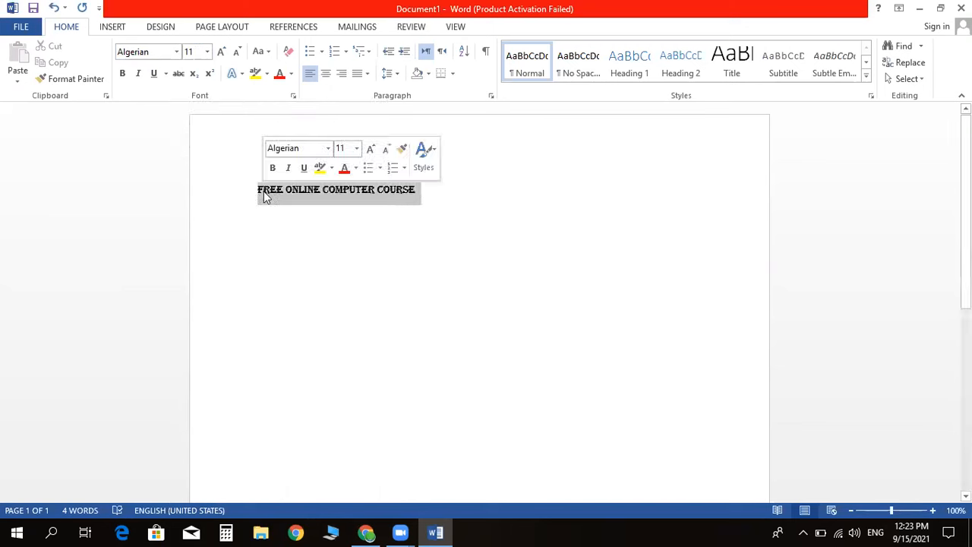
click(208, 52)
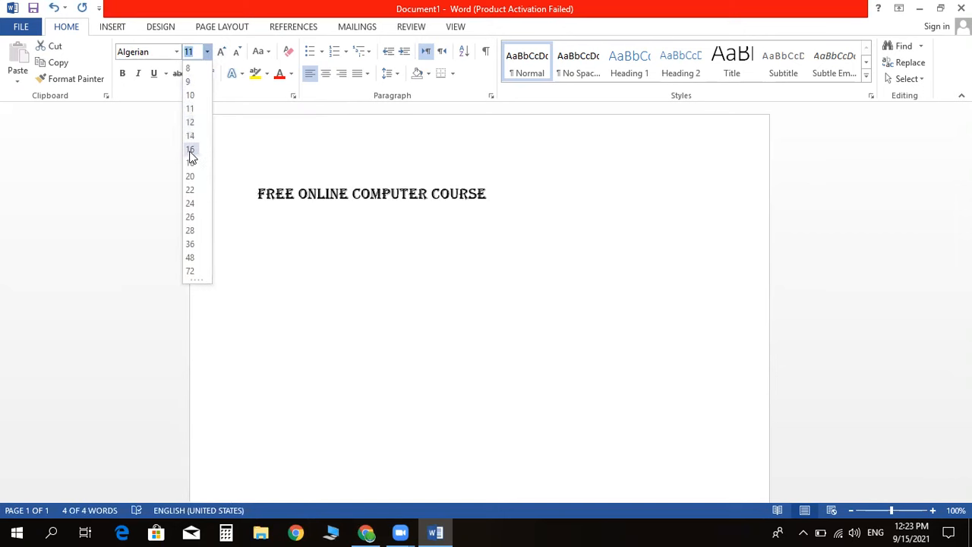
click(191, 217)
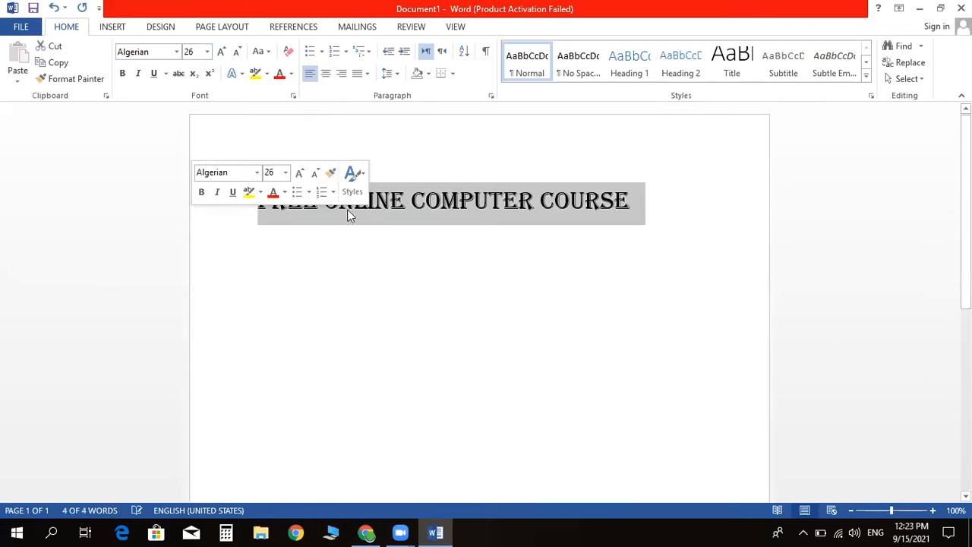
click(642, 205)
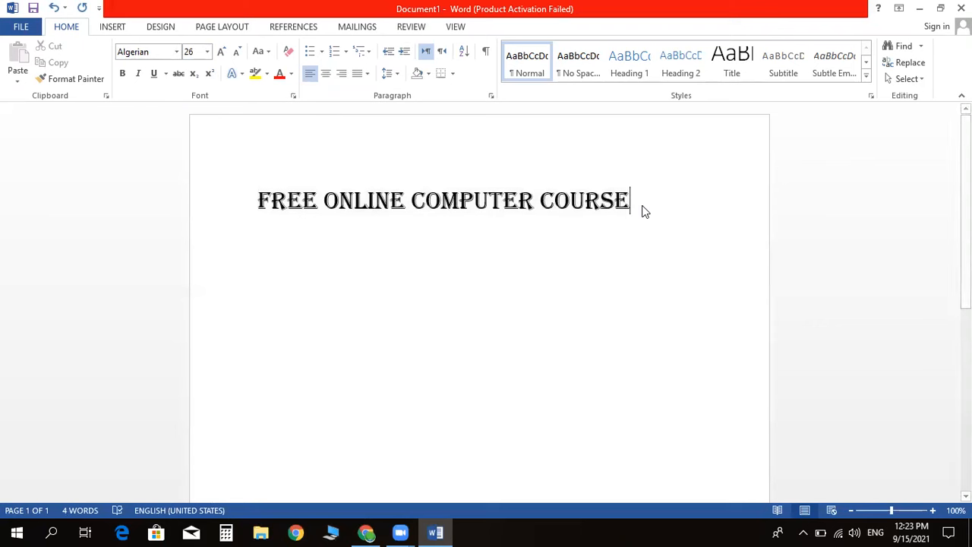
Make the whole heading bold.
drag(631, 200, 296, 205)
click(299, 225)
click(633, 200)
drag(633, 200, 297, 211)
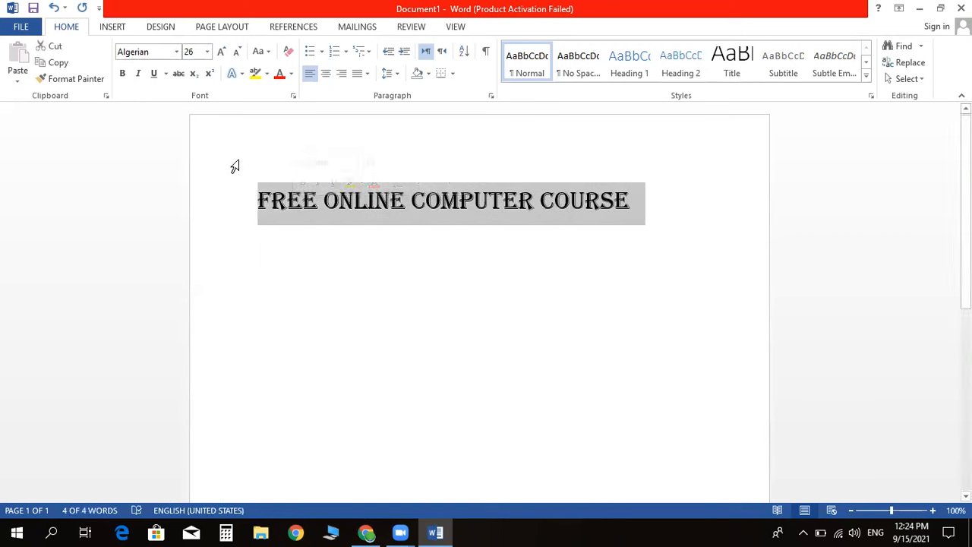
click(125, 76)
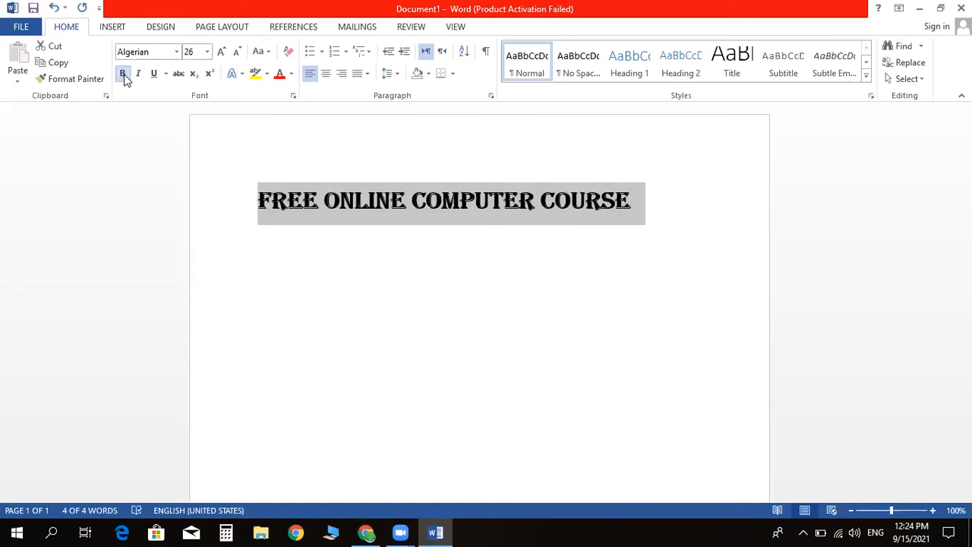
click(125, 75)
click(125, 75)
Italicize the whole heading in addition to its bold formatting.
click(638, 205)
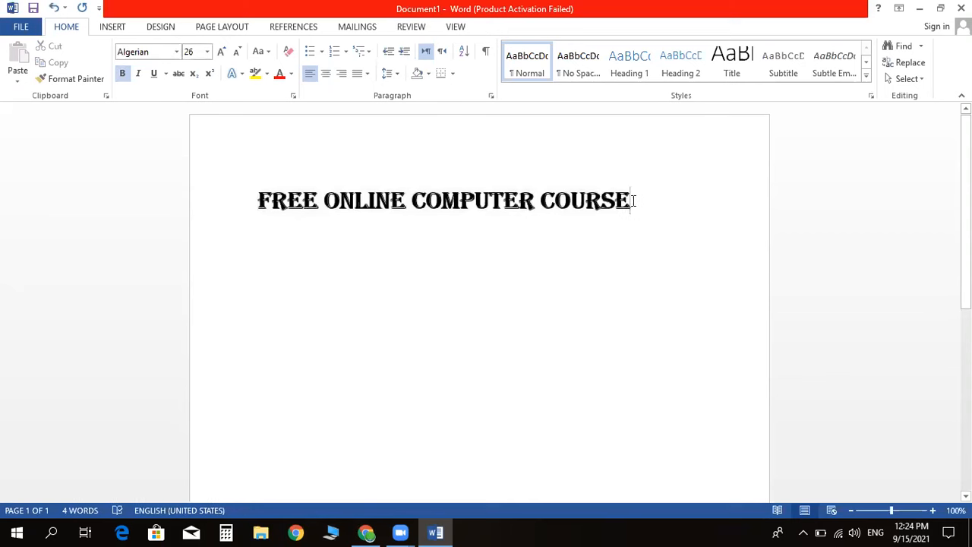
drag(631, 200, 298, 206)
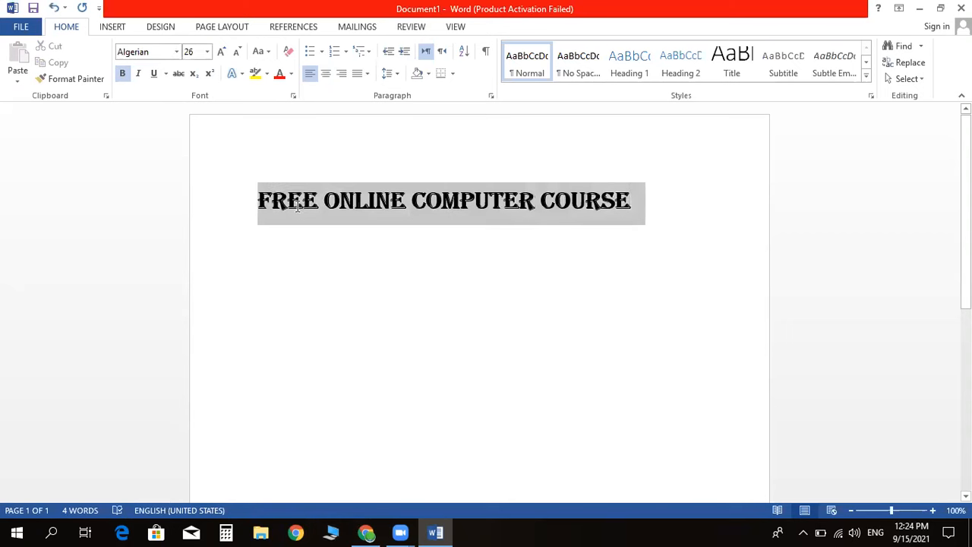
click(138, 76)
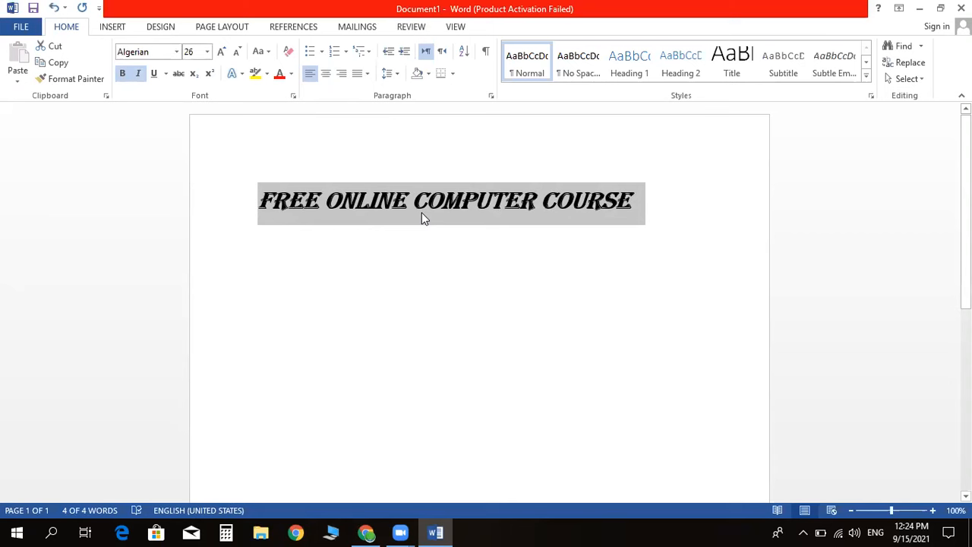
click(640, 218)
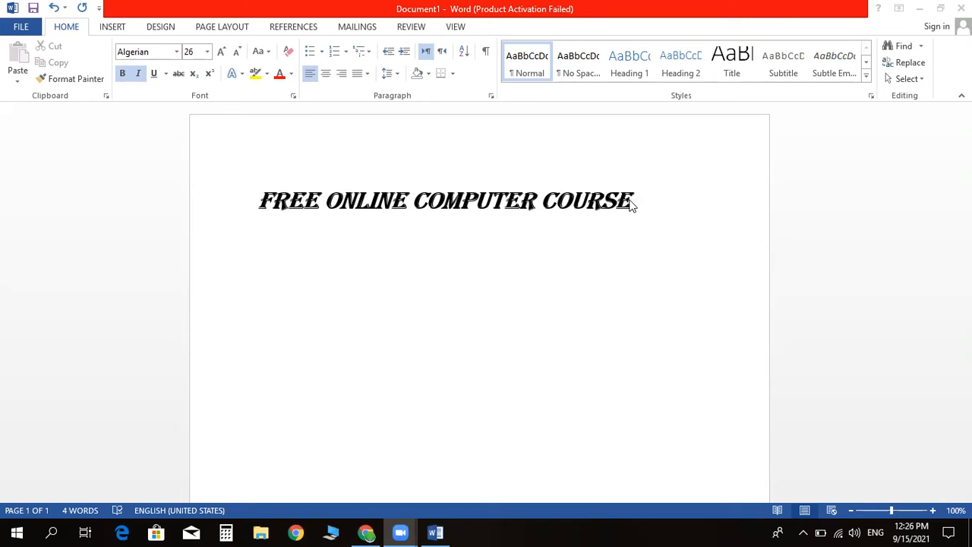
Underline the whole heading with a standard single line.
click(630, 202)
drag(636, 200, 285, 203)
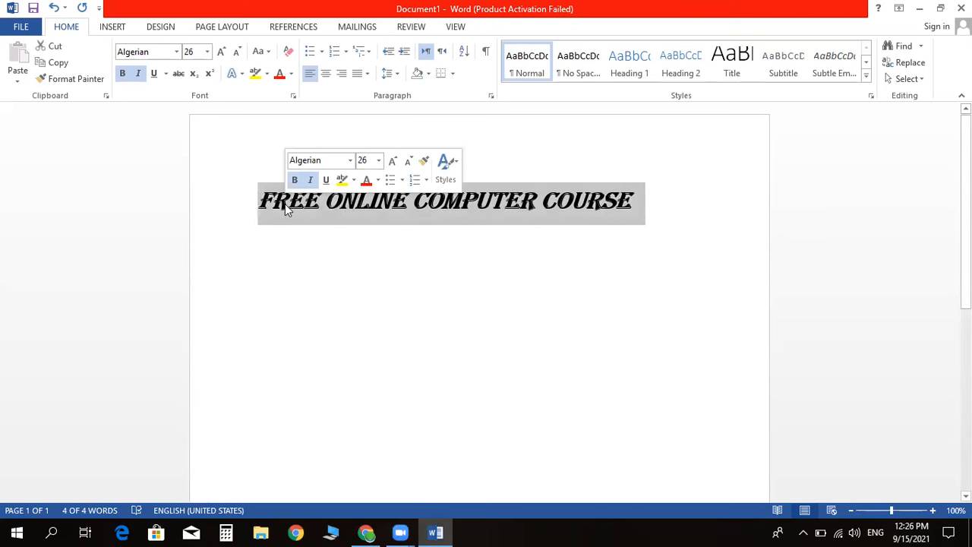
click(155, 75)
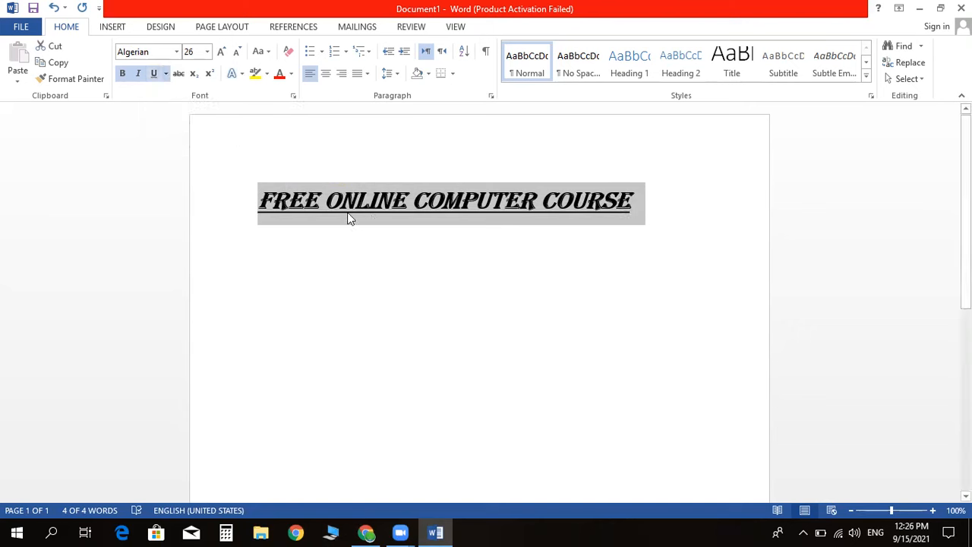
click(326, 201)
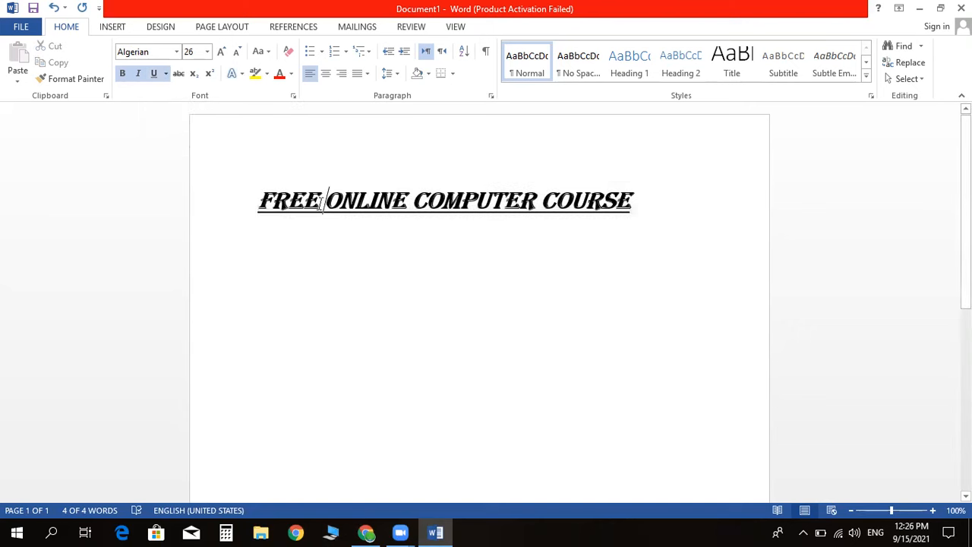
Change the underline style of the whole heading to the thick solid line.
click(166, 77)
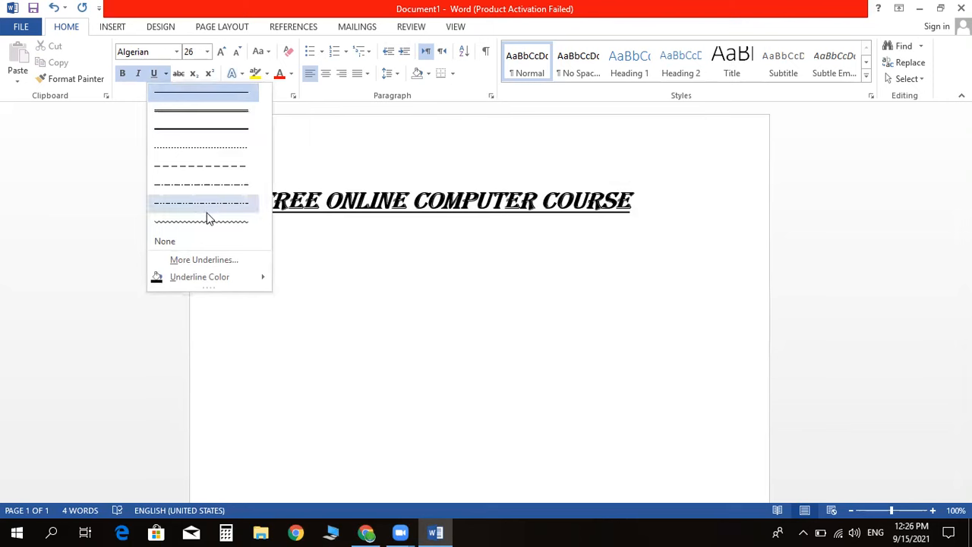
click(314, 211)
drag(636, 201, 256, 210)
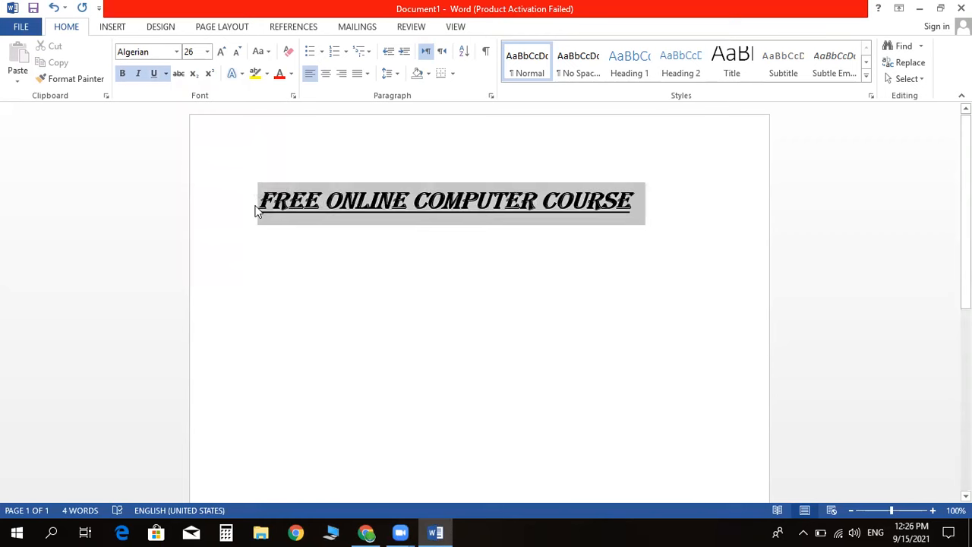
click(167, 74)
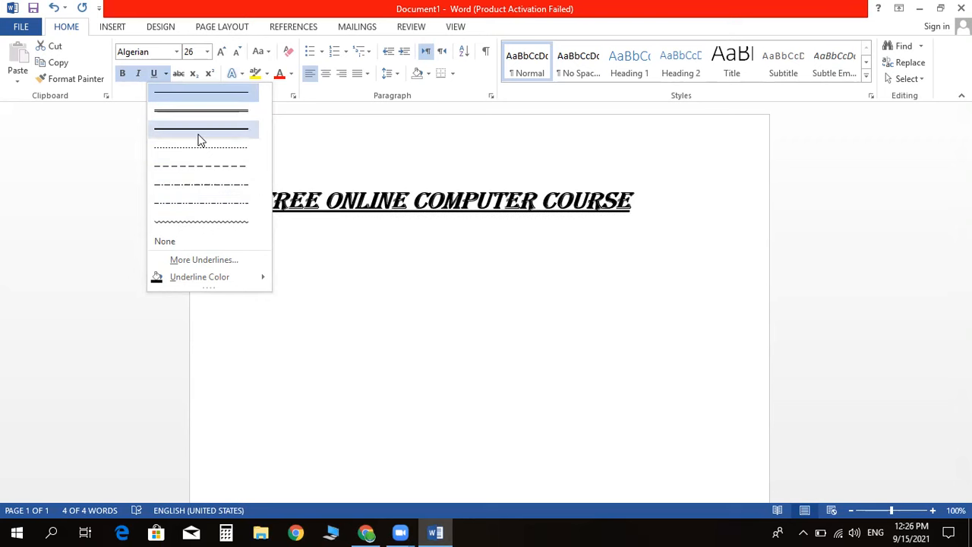
click(199, 139)
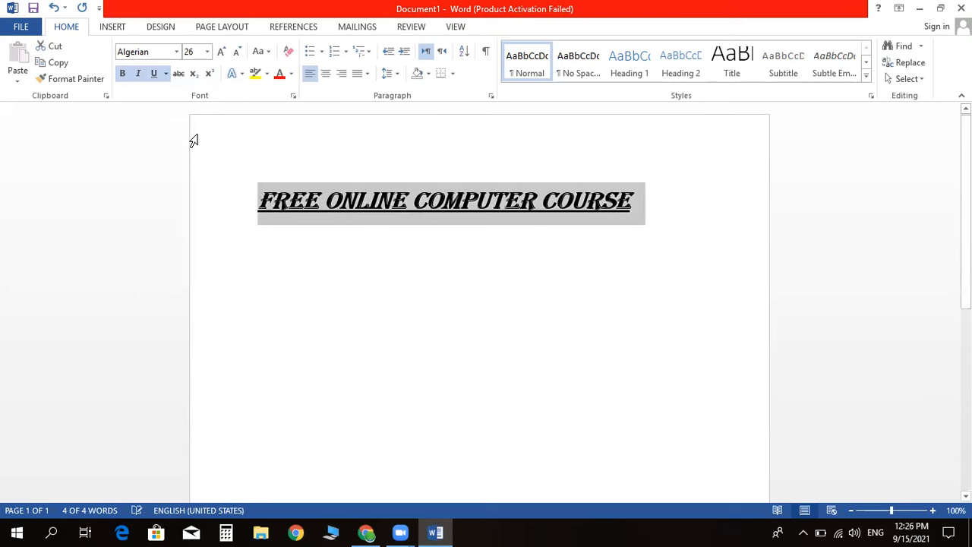
Change the underline colour of the whole heading to dark blue.
click(166, 74)
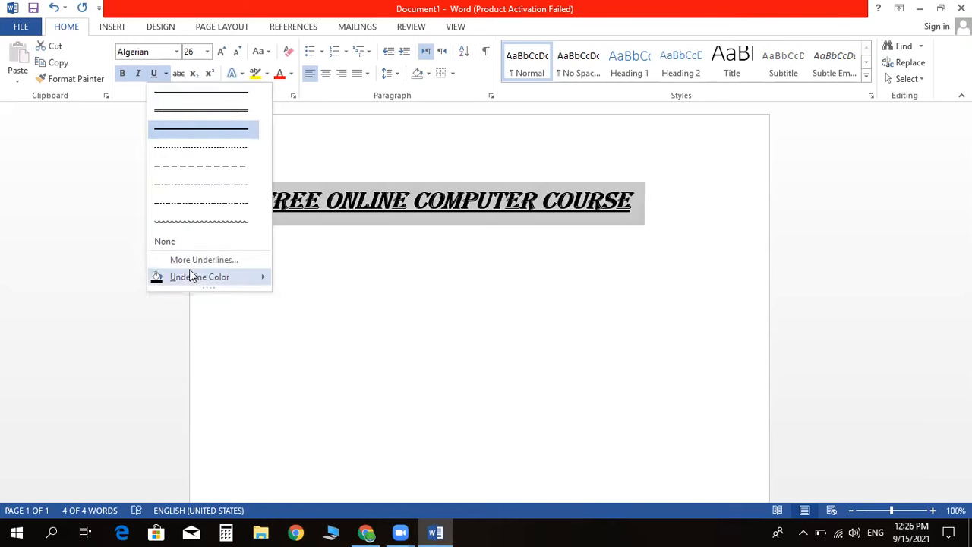
mouse_move(195, 278)
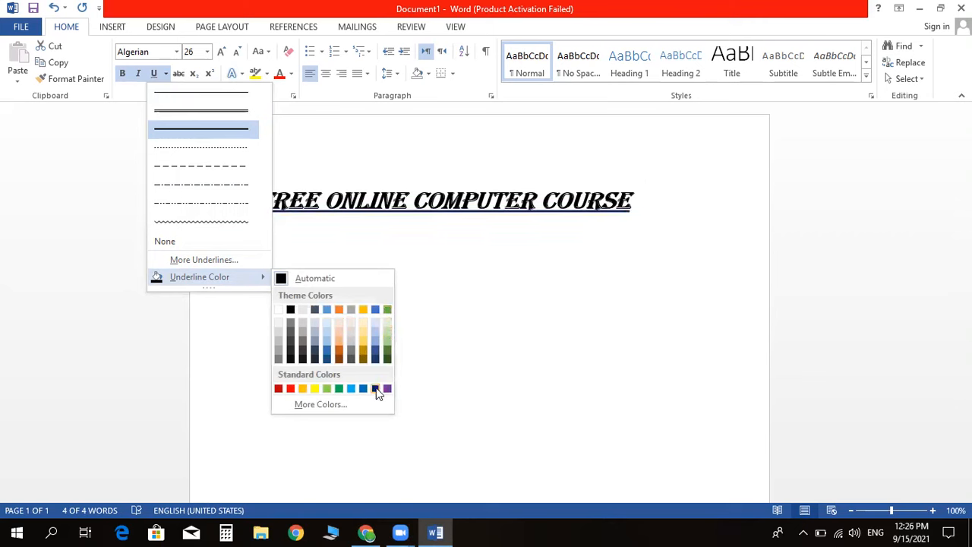
click(376, 355)
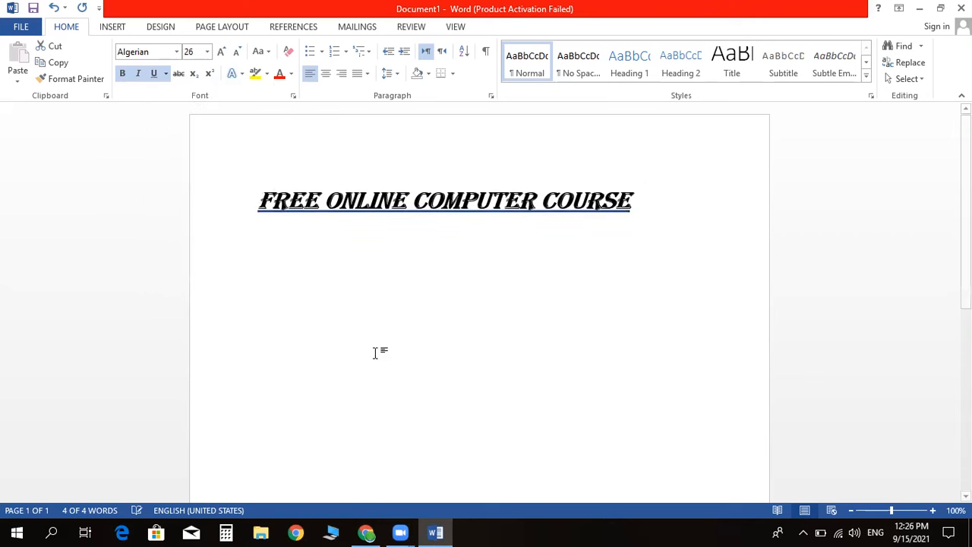
click(331, 217)
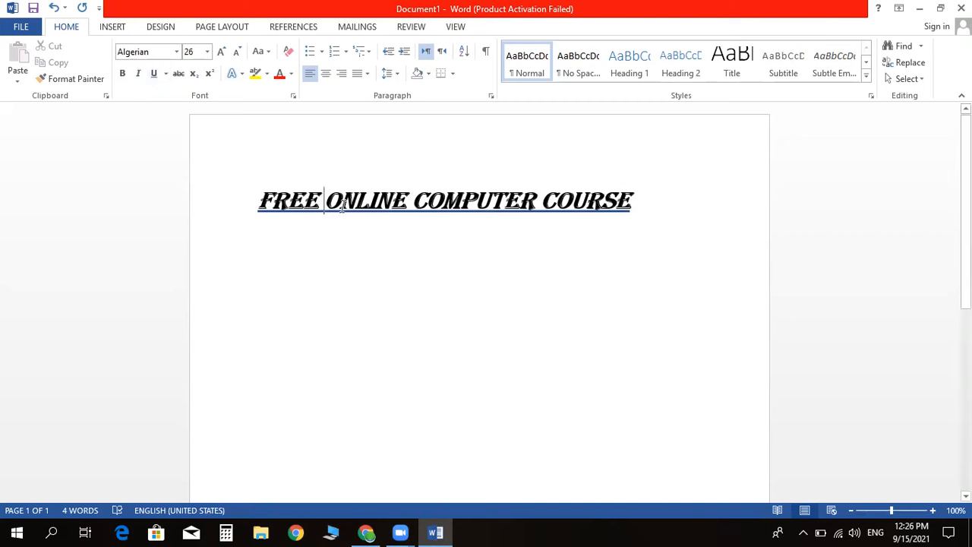
Enlarge the whole heading in stages to font size 48 and shrink it in stages to size 28.
click(198, 52)
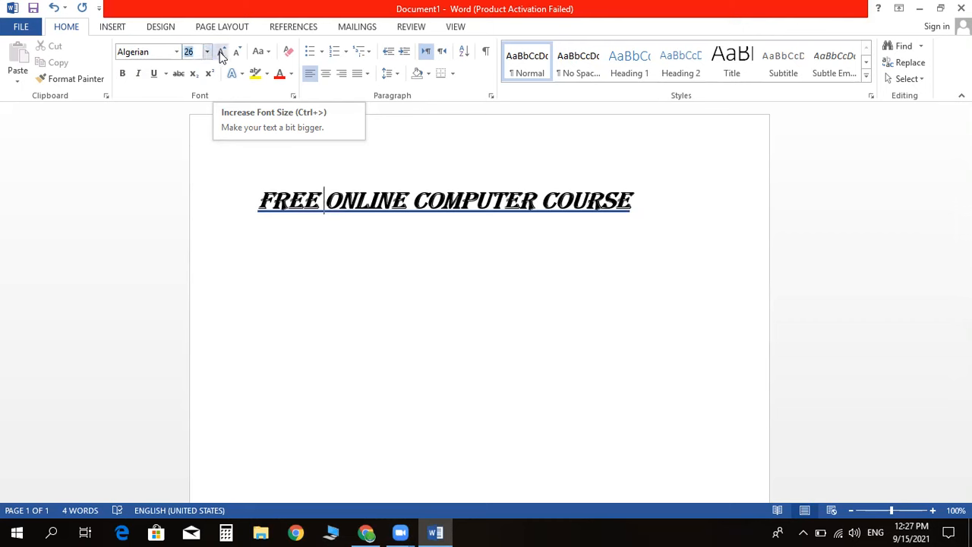
click(215, 198)
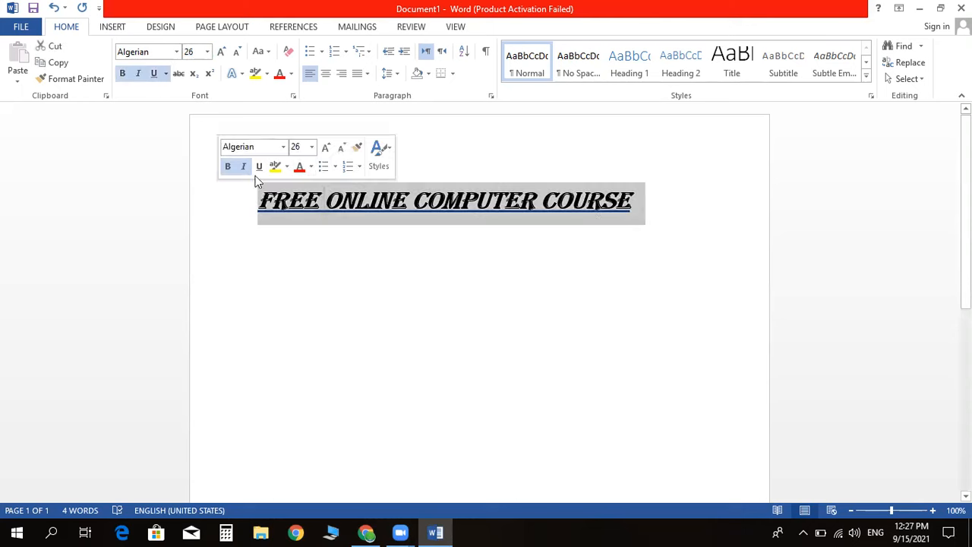
click(638, 205)
drag(635, 202, 291, 213)
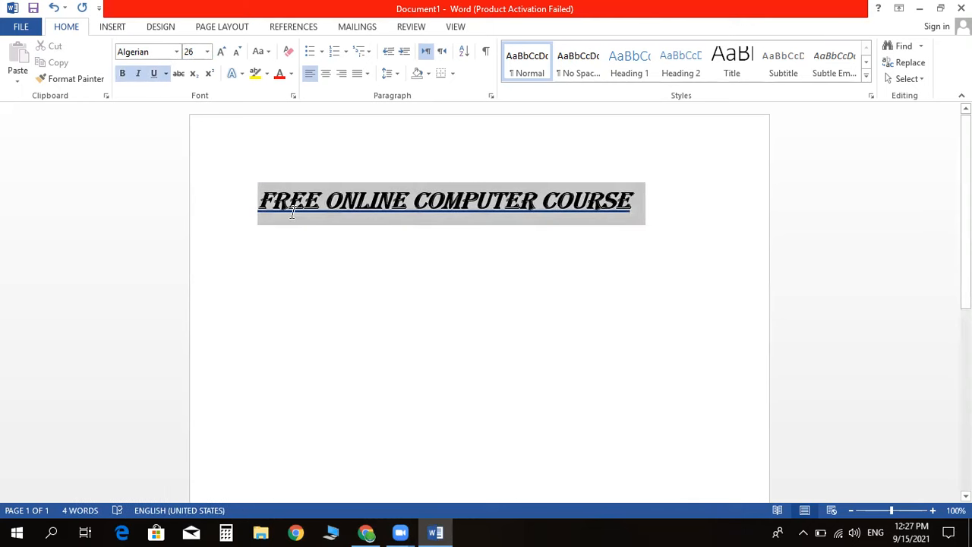
click(221, 53)
click(221, 53)
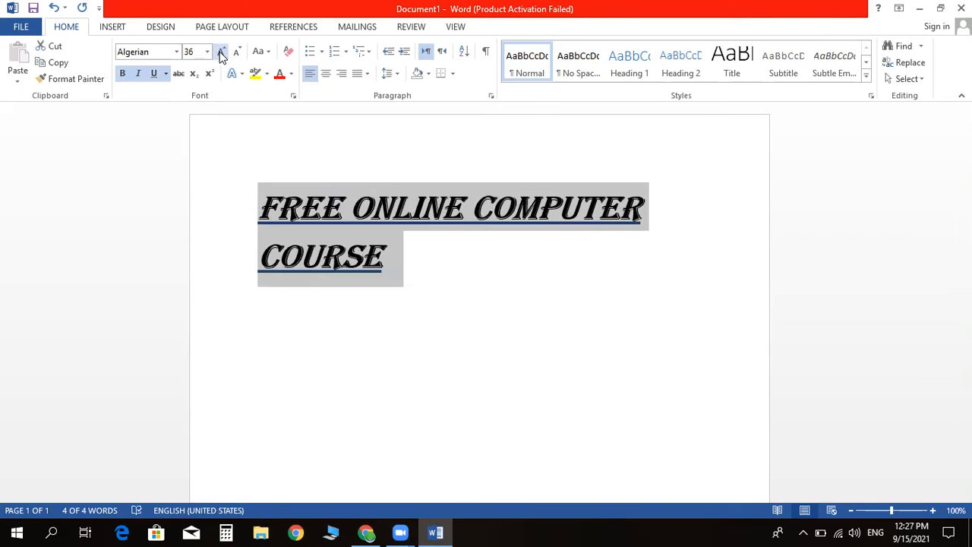
click(221, 53)
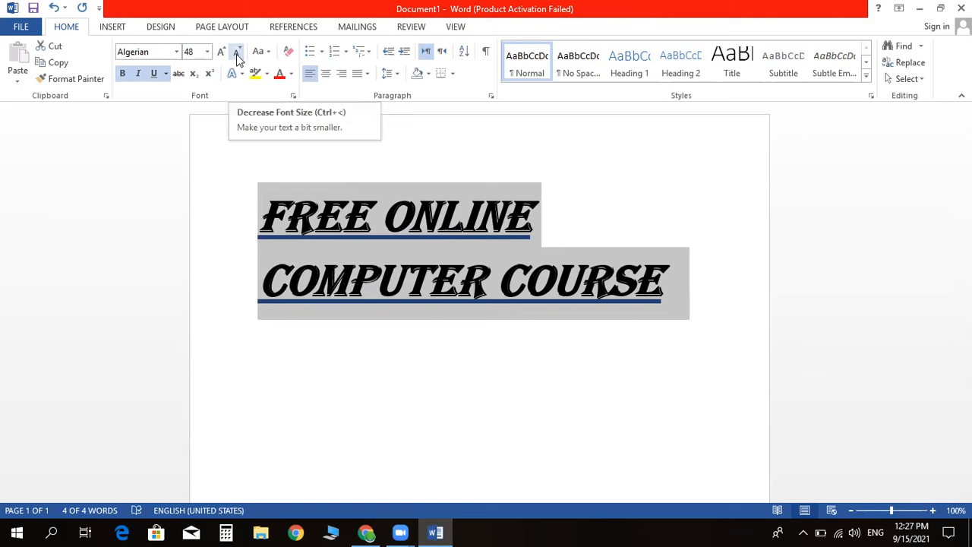
click(236, 54)
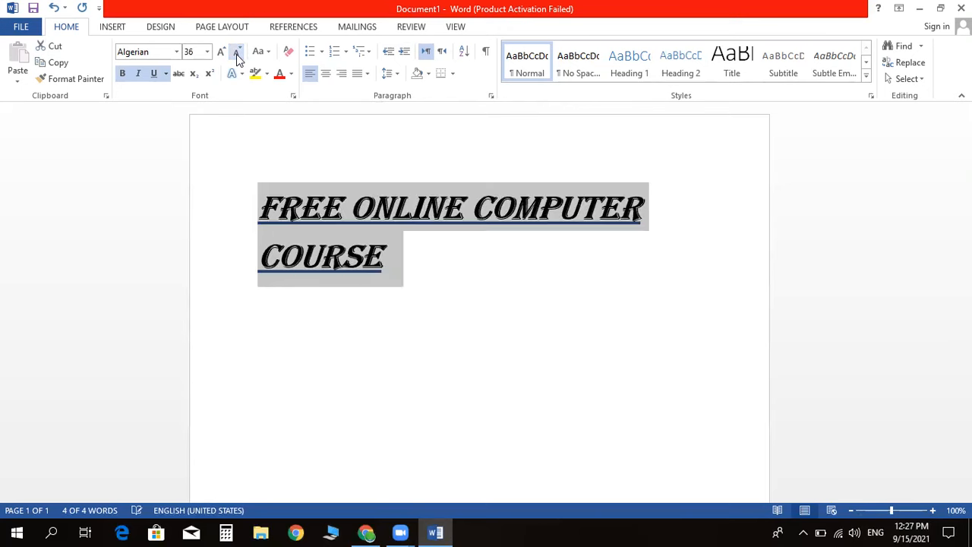
click(236, 54)
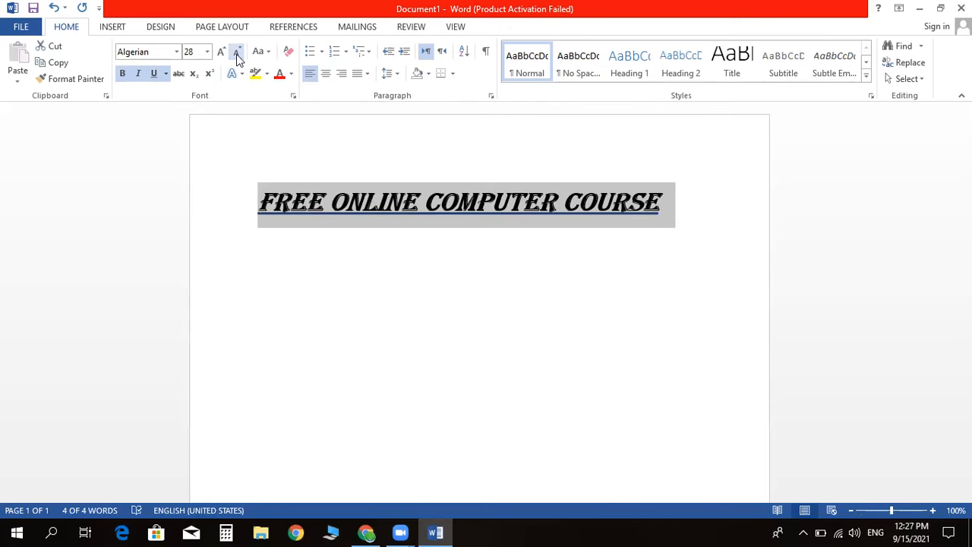
Start a new line below the heading and turn off bold, italic and underline there.
click(678, 215)
key(Return)
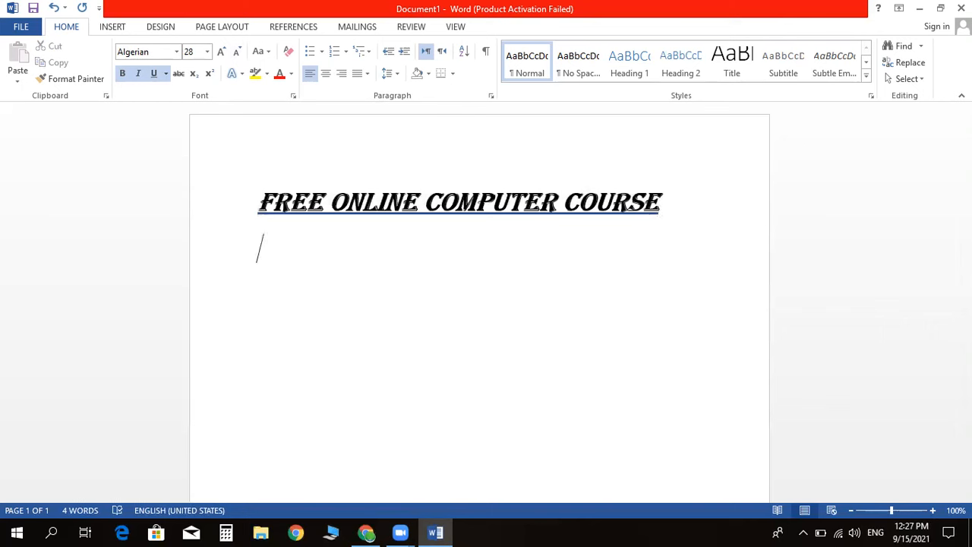
click(123, 76)
click(138, 77)
click(153, 74)
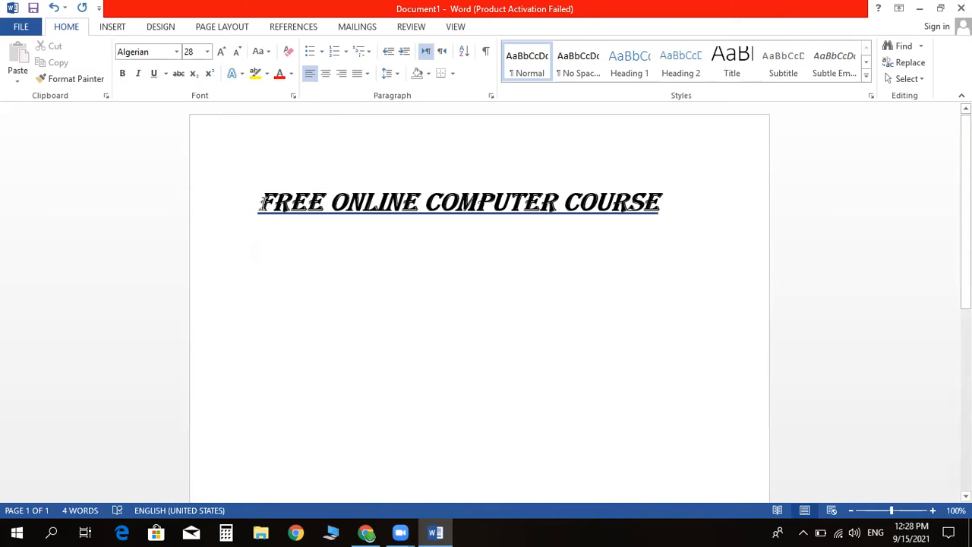
drag(259, 201, 651, 185)
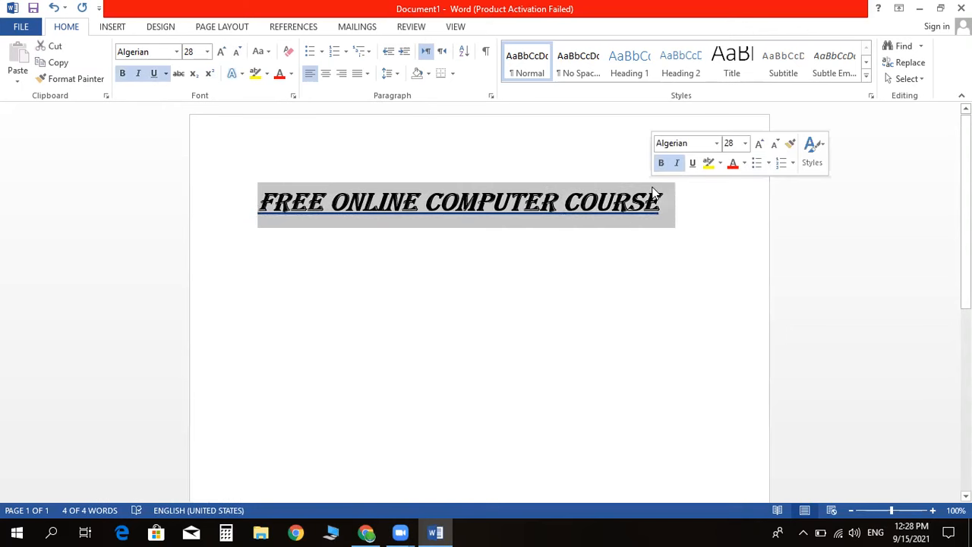
click(267, 78)
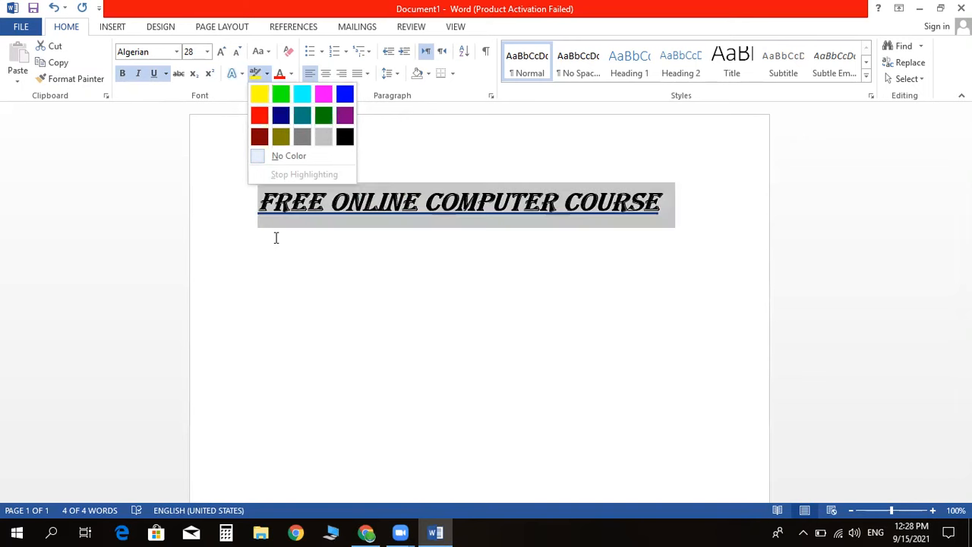
key(Escape)
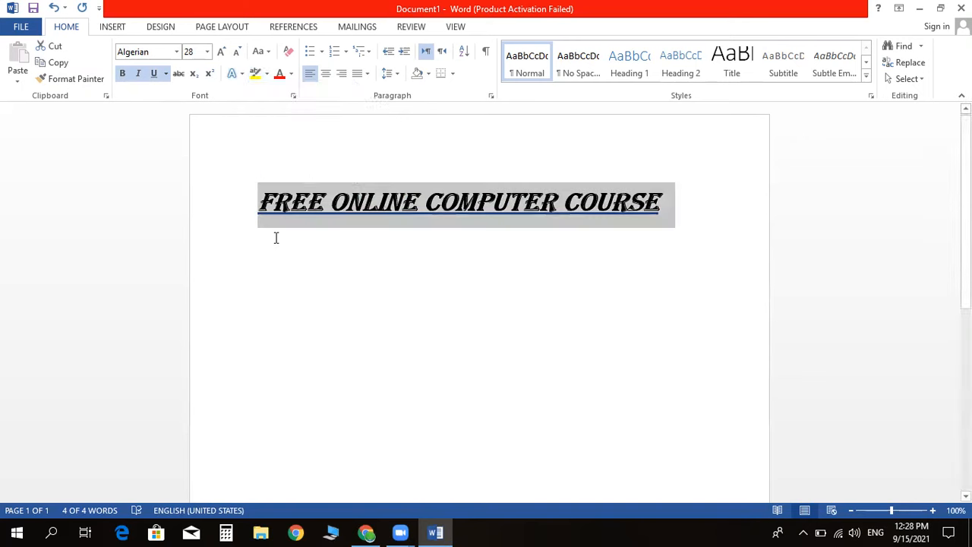
Highlight the whole heading in bright green.
click(256, 202)
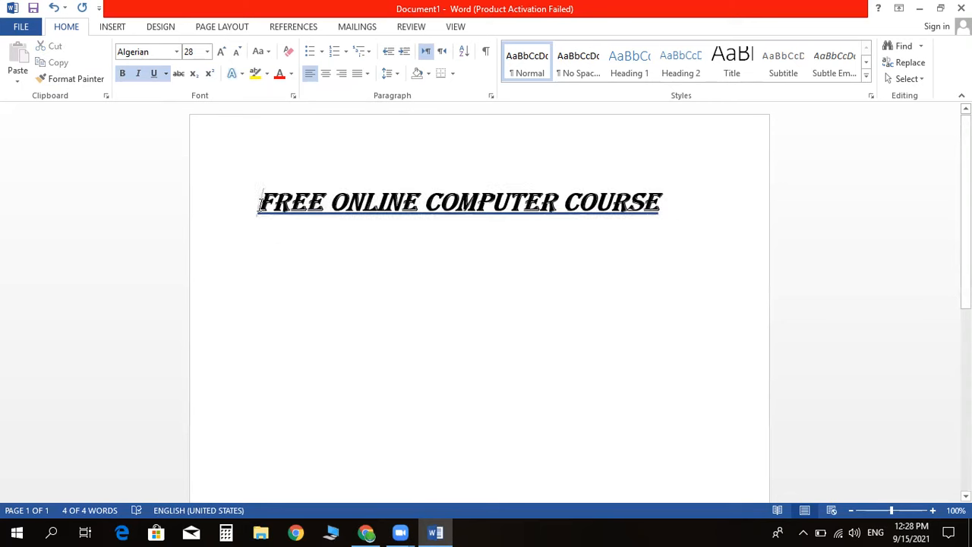
drag(256, 202, 654, 187)
key(super+c)
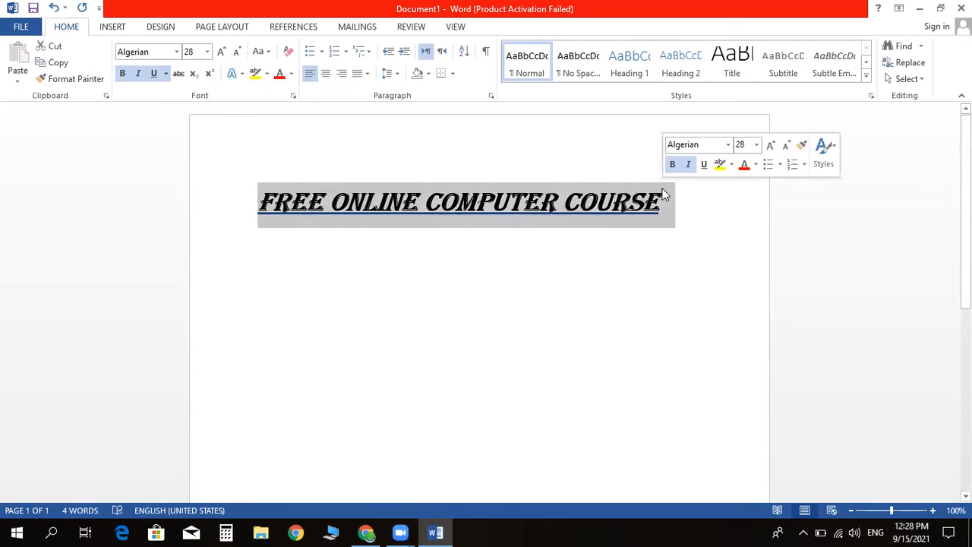
click(267, 75)
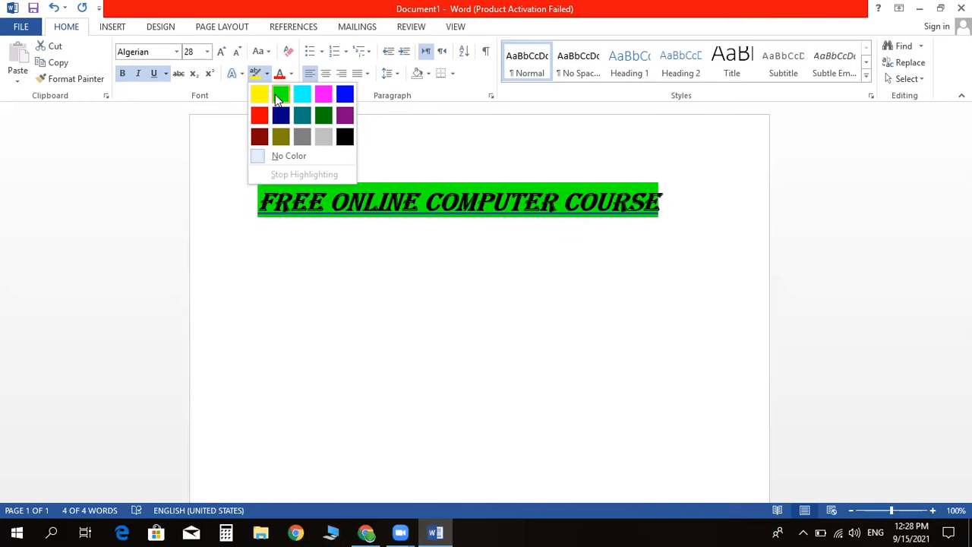
click(278, 97)
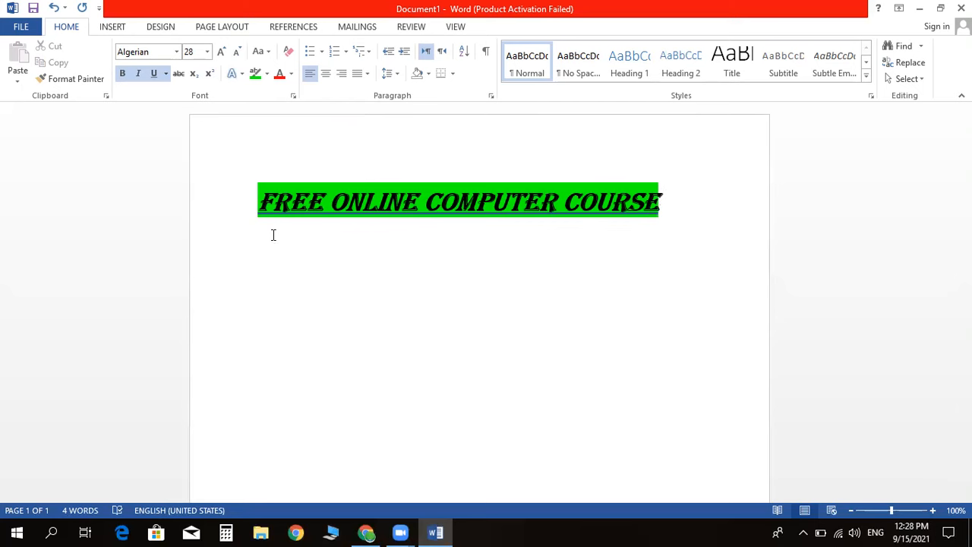
key(ctrl+s)
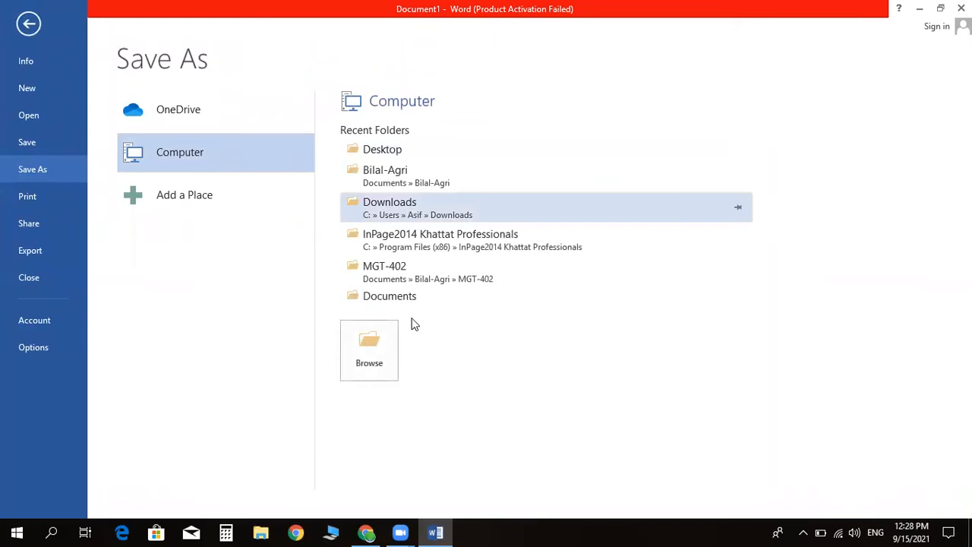
click(28, 25)
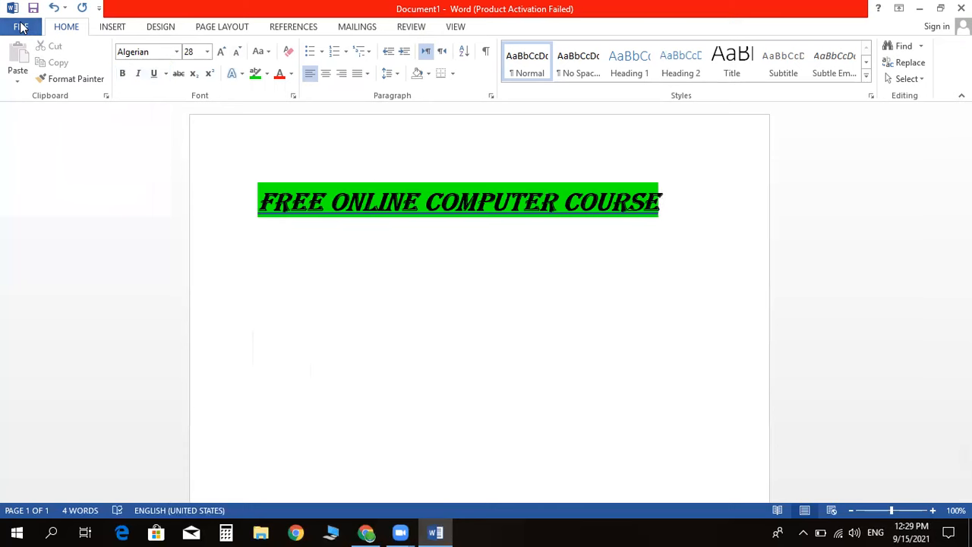
click(21, 27)
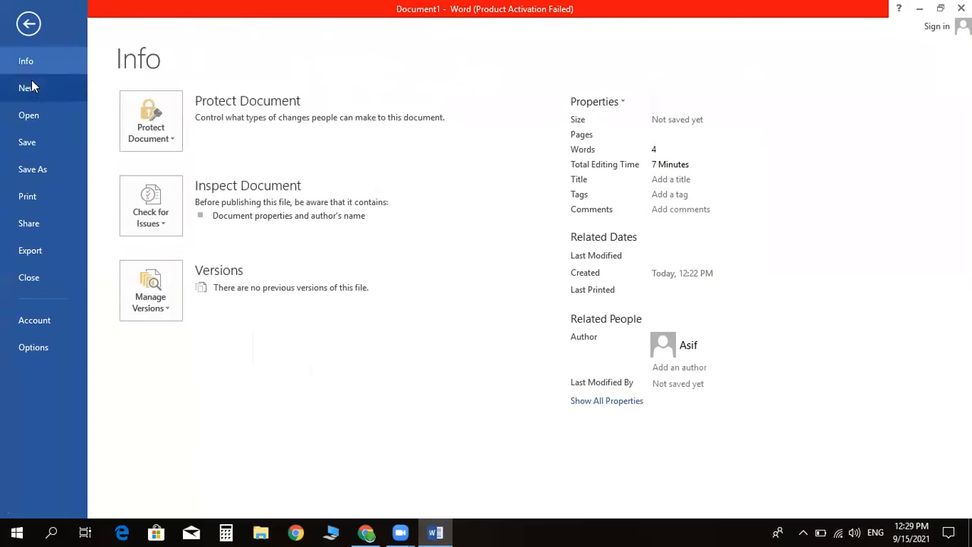
click(29, 88)
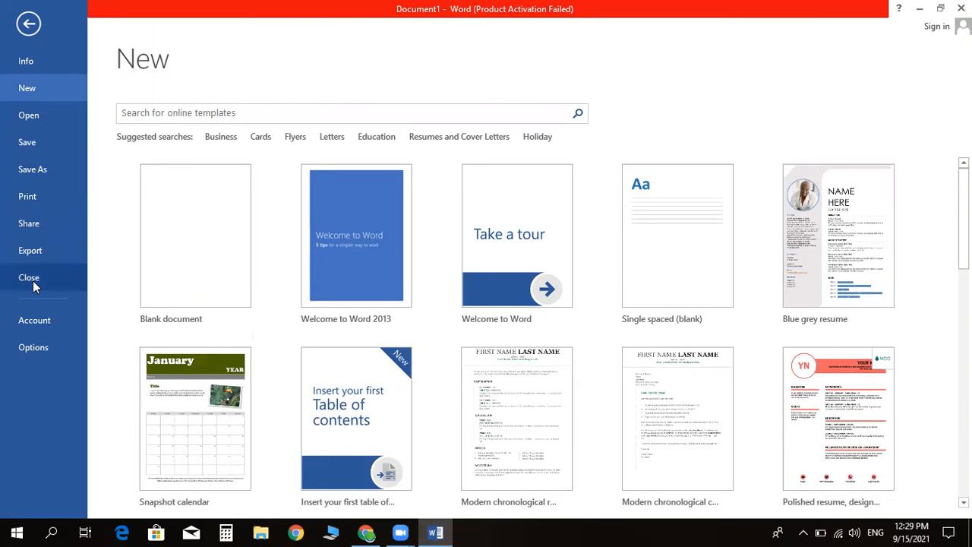
click(28, 25)
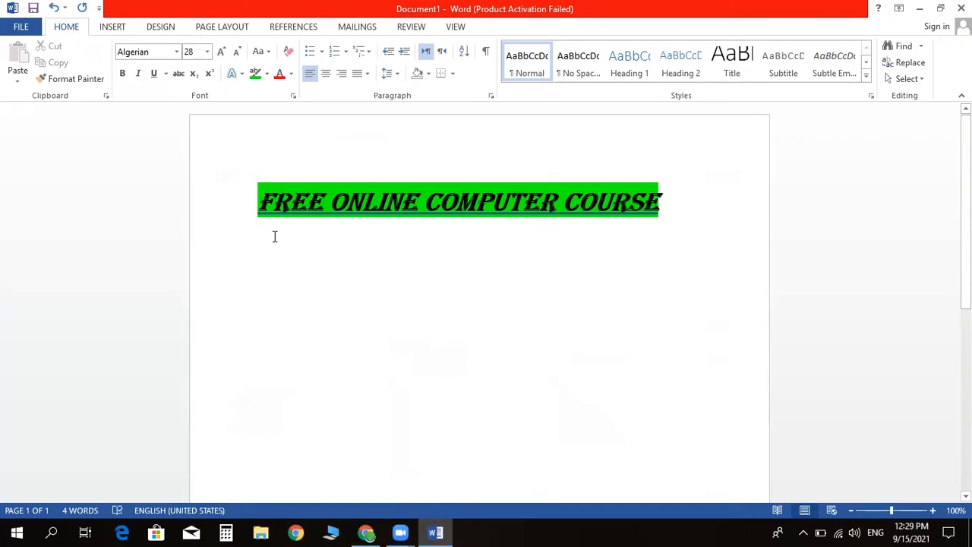
Save the document in the Documents folder under the file name "Lec 1 CC".
key(ctrl+s)
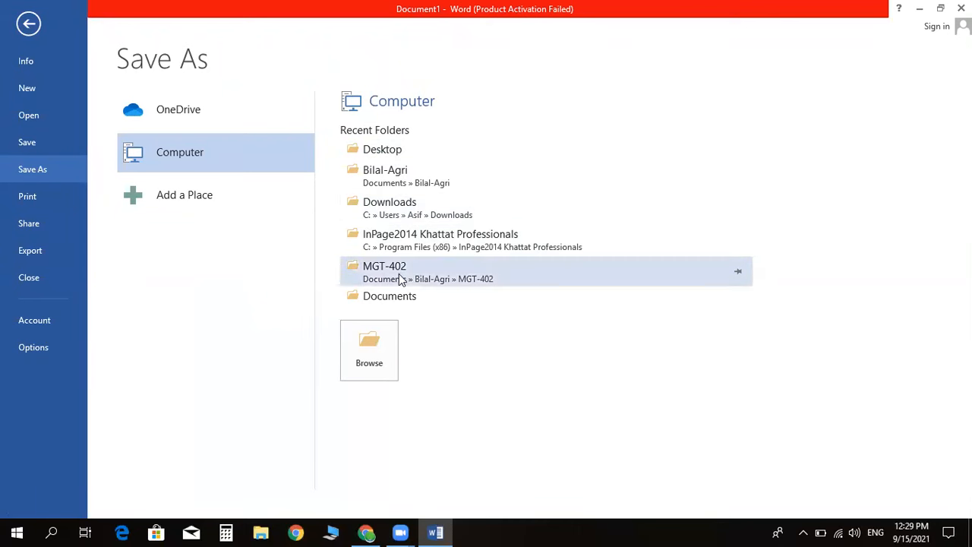
click(394, 296)
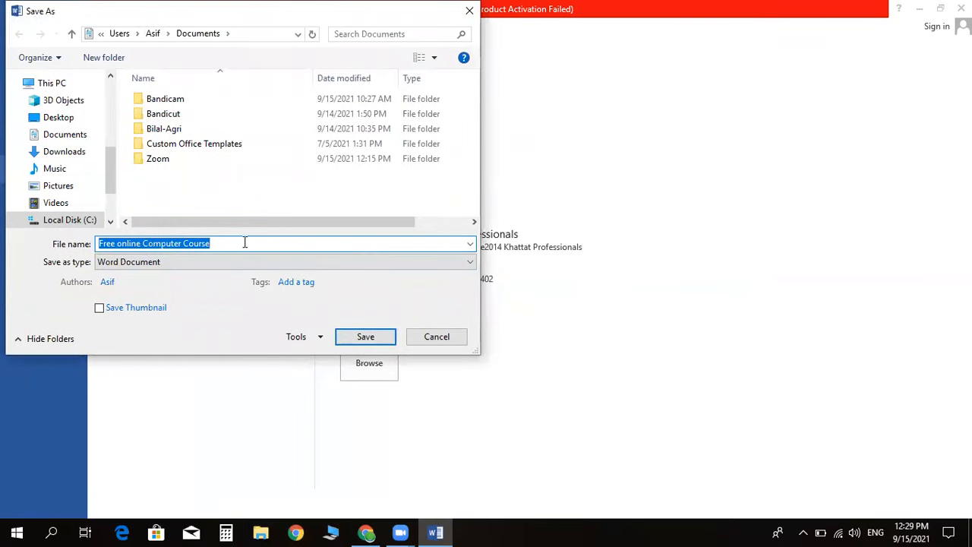
key(BackSpace)
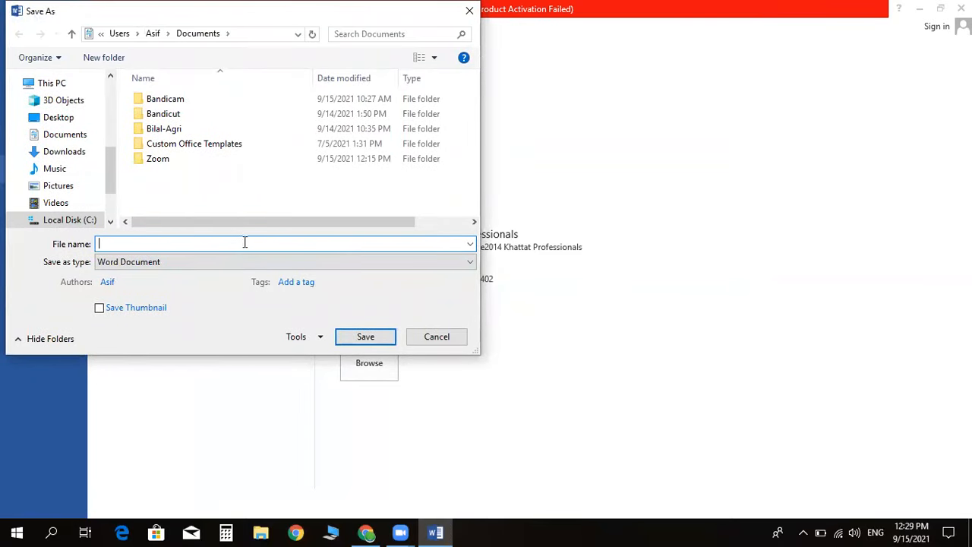
text(Lec 1 CC)
click(367, 339)
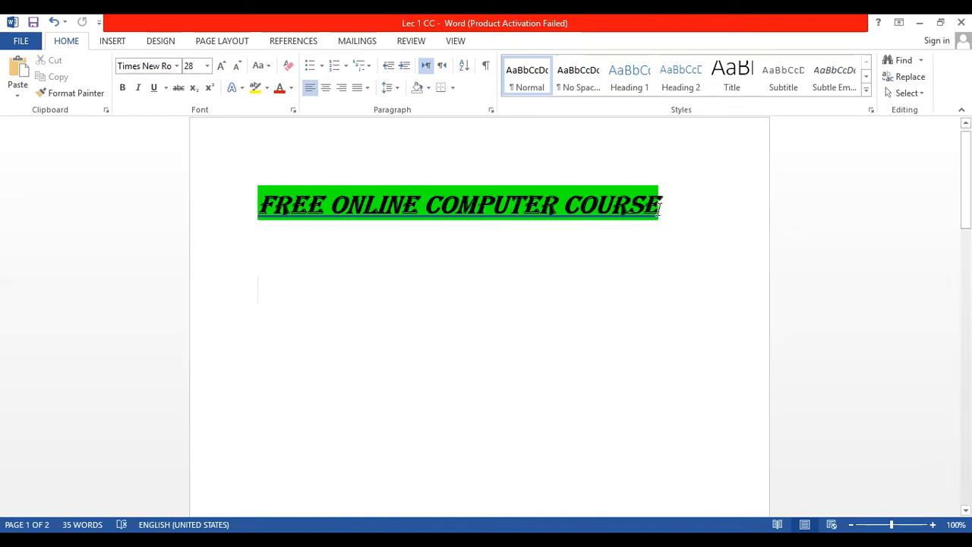
Copy the highlighted heading line and paste four more copies of it directly beneath.
drag(667, 205, 282, 204)
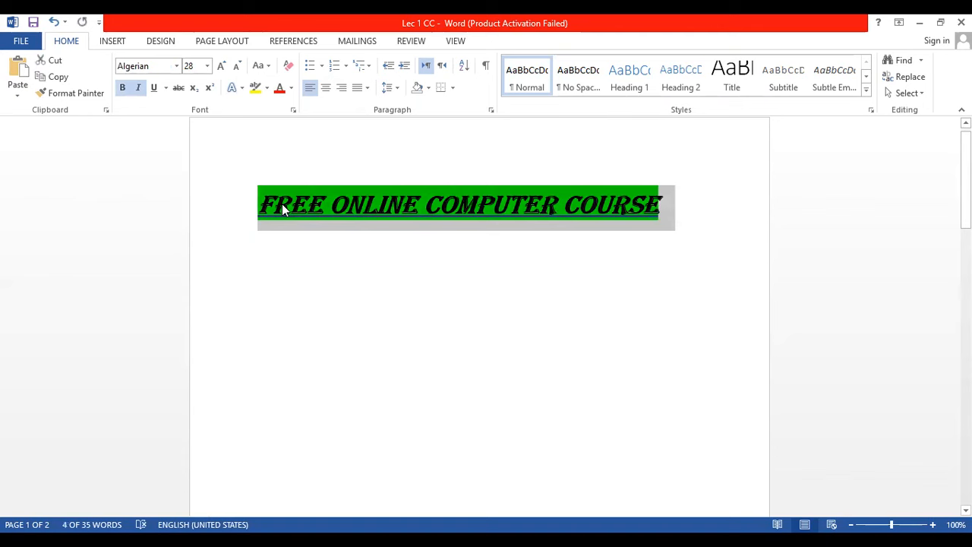
click(18, 70)
click(18, 70)
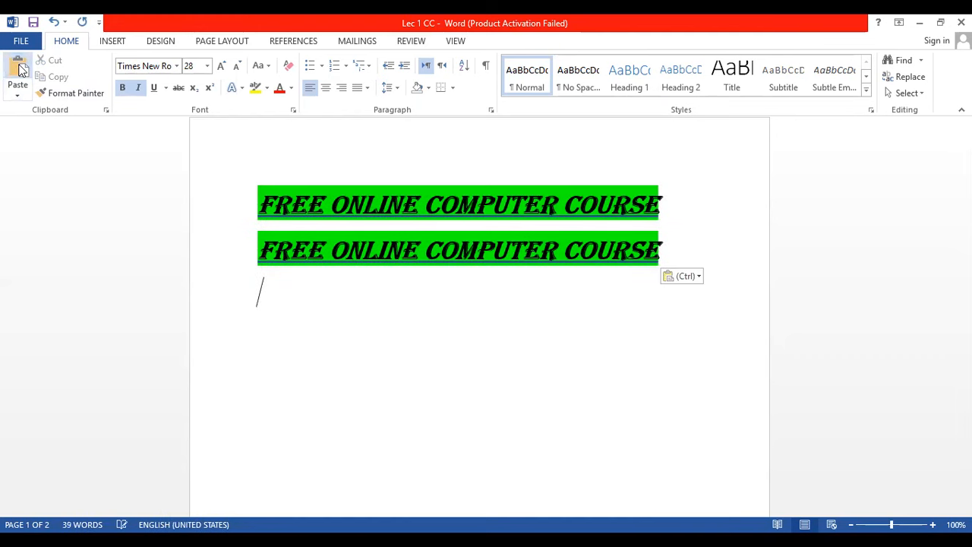
click(18, 70)
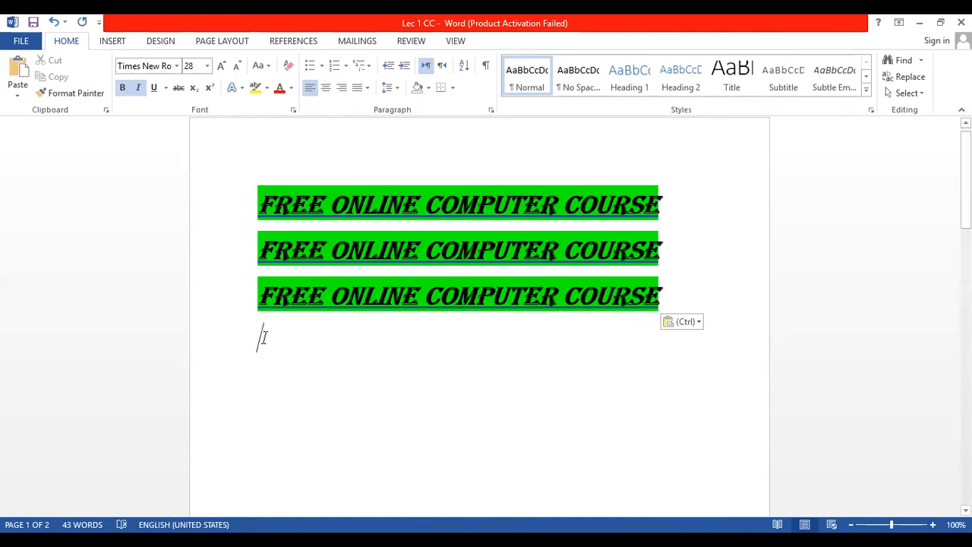
key(ctrl+v)
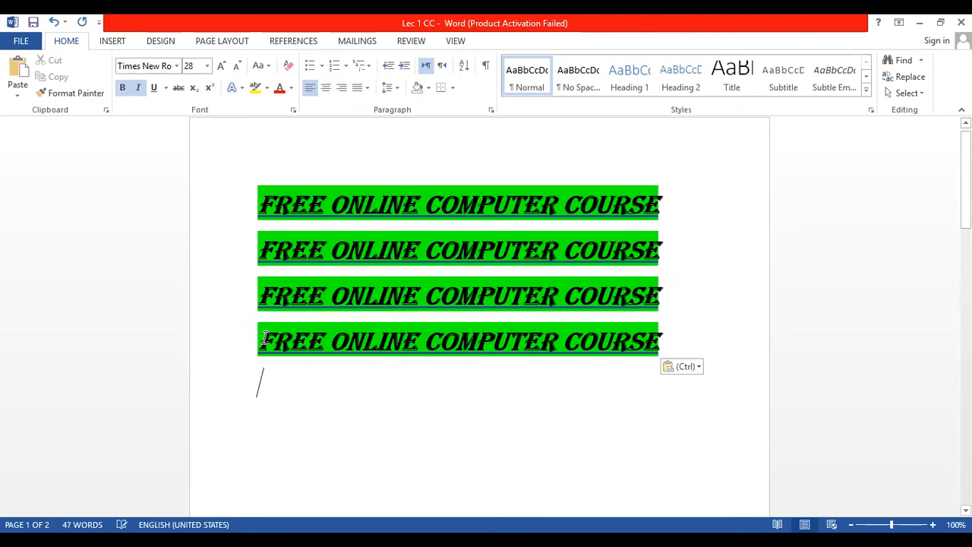
key(ctrl+v)
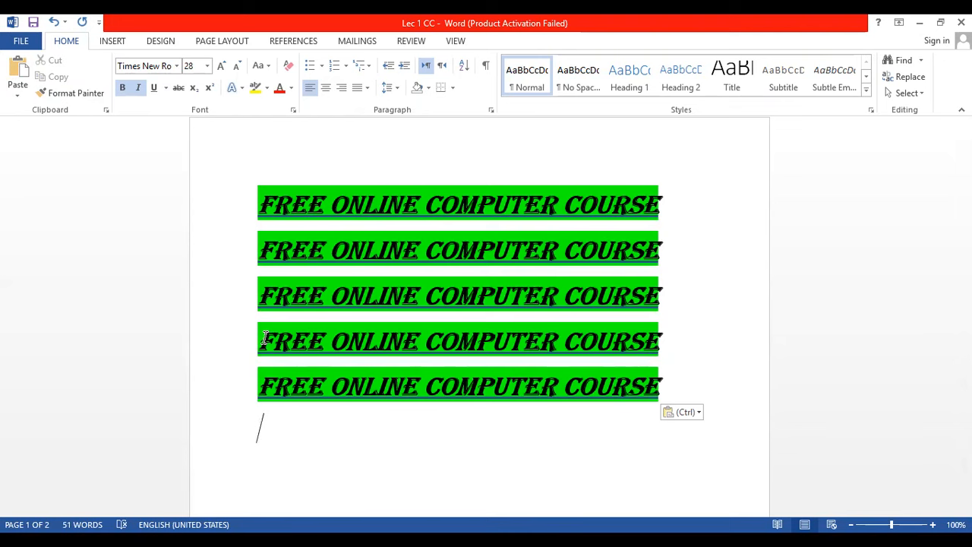
Insert a page break after the last copy of the heading.
key(ctrl+Return)
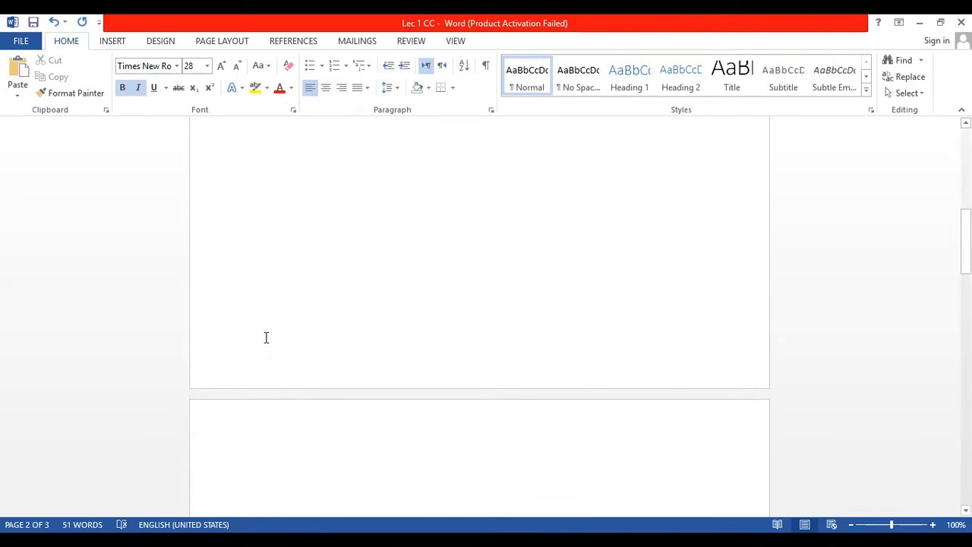
Remove the blank lines and the page break inserted after the last heading copy, eliminating the extra page.
key(Return)
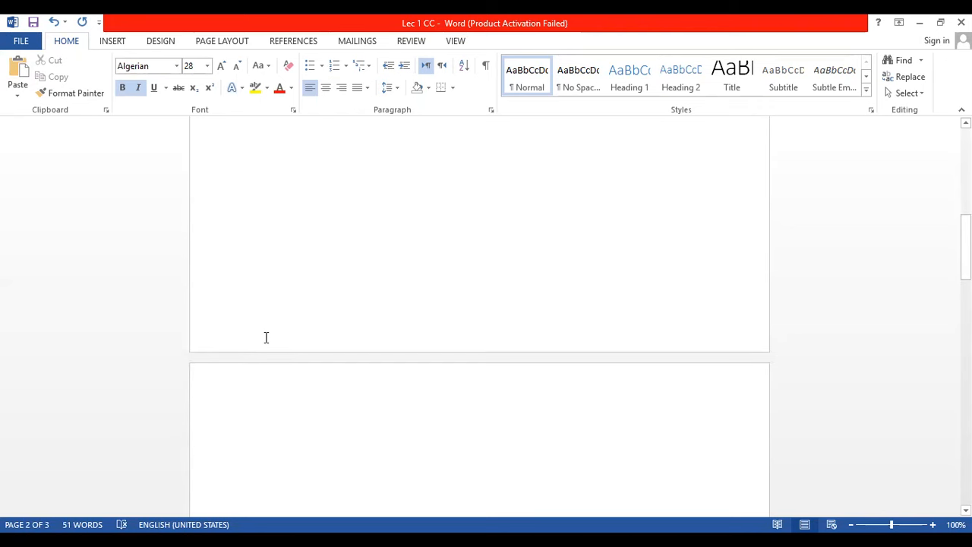
key(BackSpace)
scroll(266, 337, down, 5)
key(BackSpace)
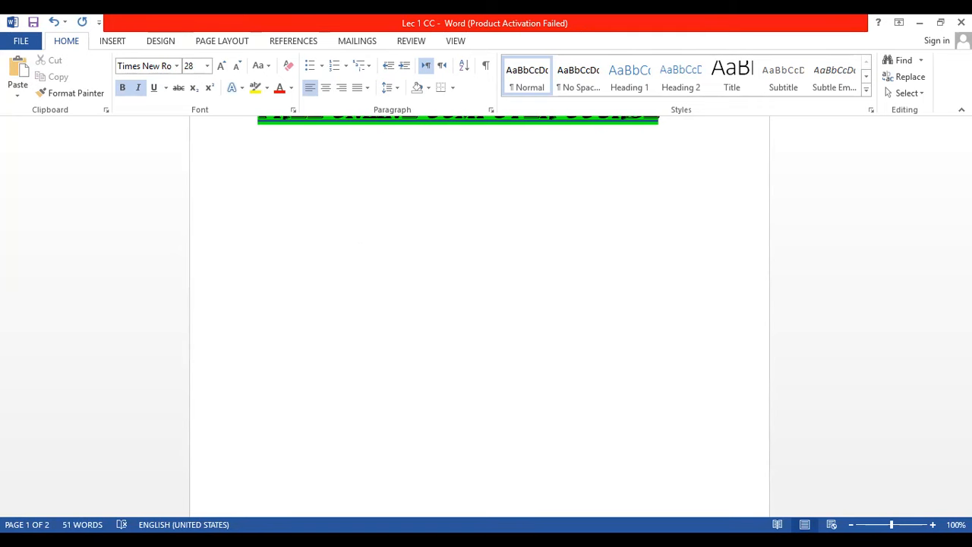
View the document in Read Mode and in Web Layout, and return it to Print Layout.
key(alt+w)
key(f)
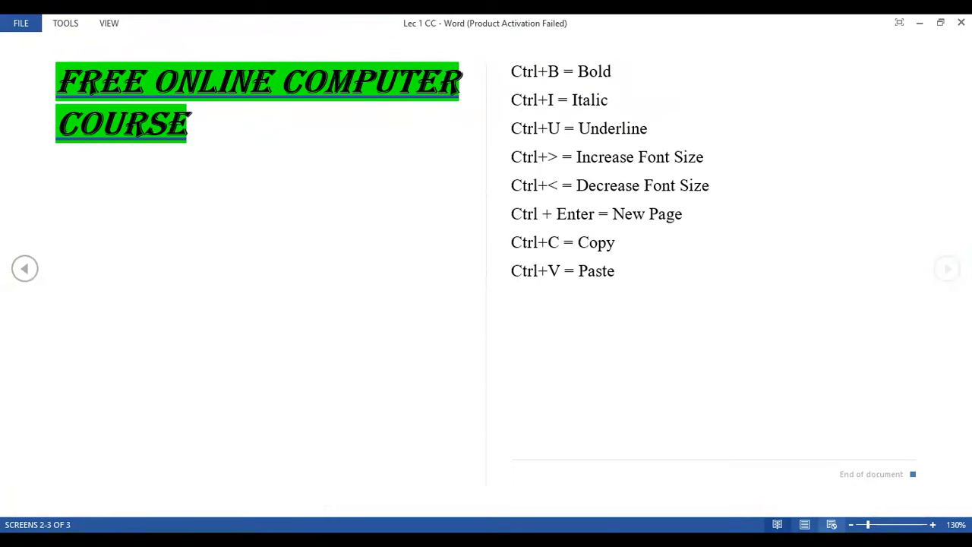
click(831, 524)
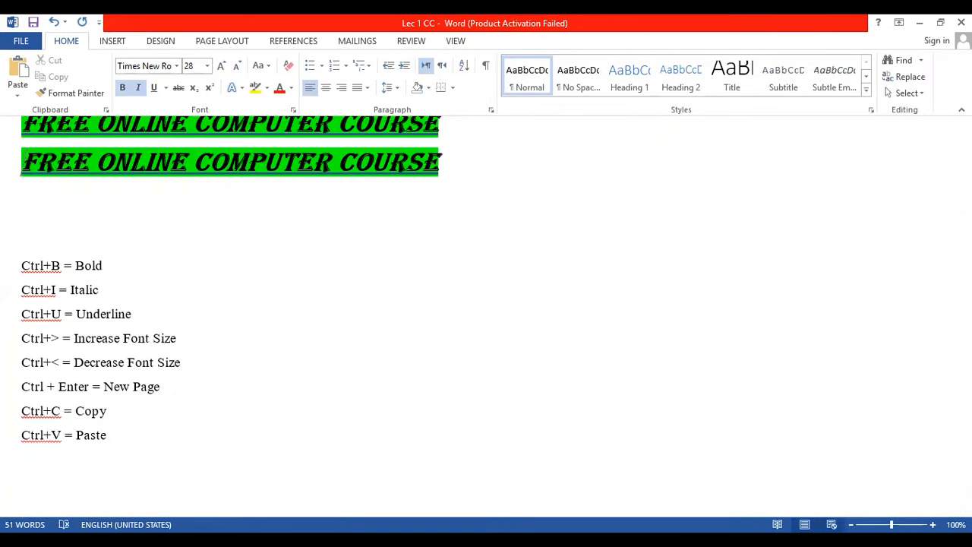
click(805, 524)
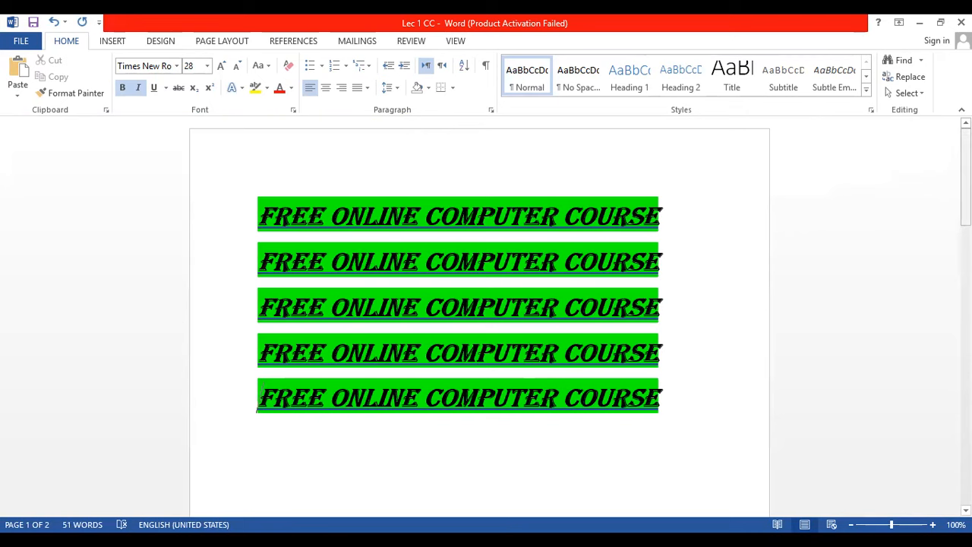
Place the cursor on the empty line below "Ctrl+V = Paste" in the shortcut list on the second page.
drag(965, 152, 966, 334)
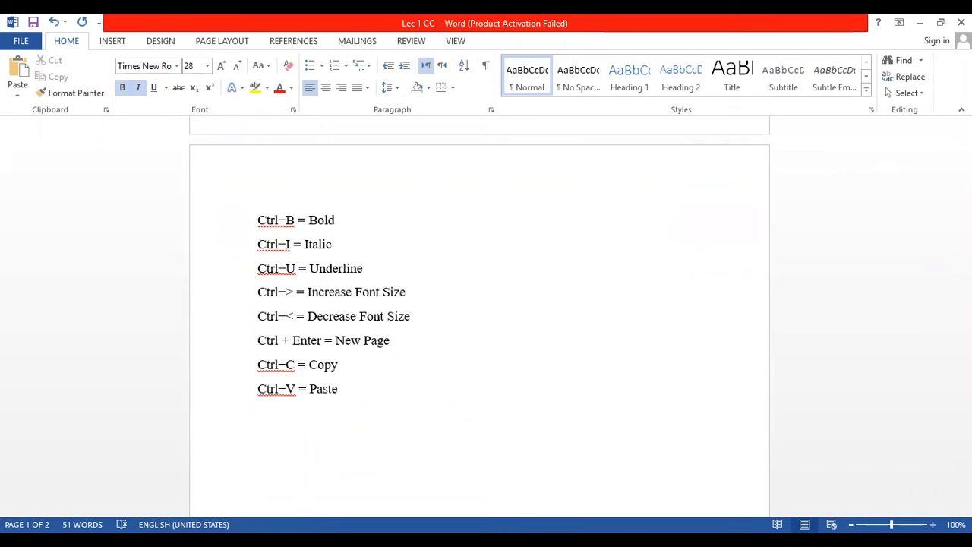
scroll(480, 319, up, 3)
scroll(480, 319, up, 3)
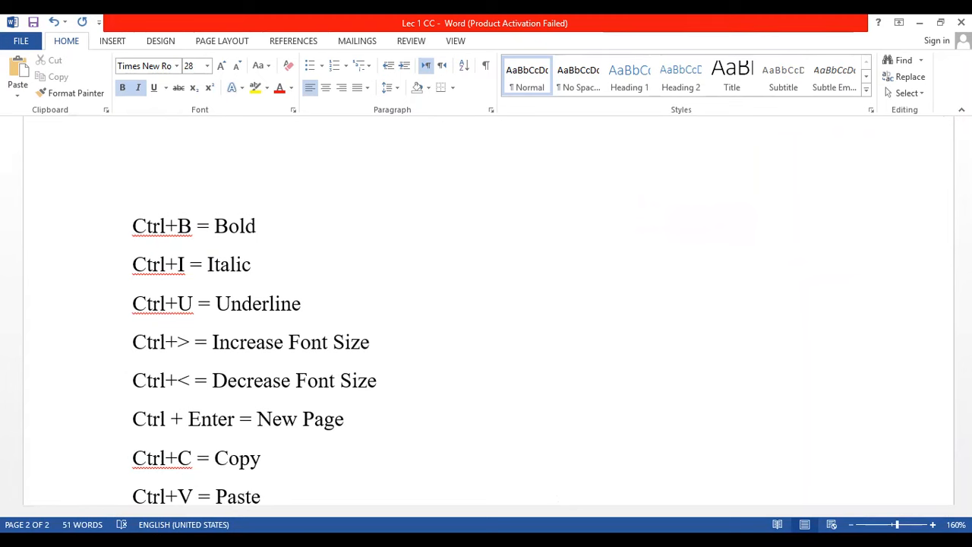
scroll(480, 319, down, 1)
scroll(338, 235, down, 3)
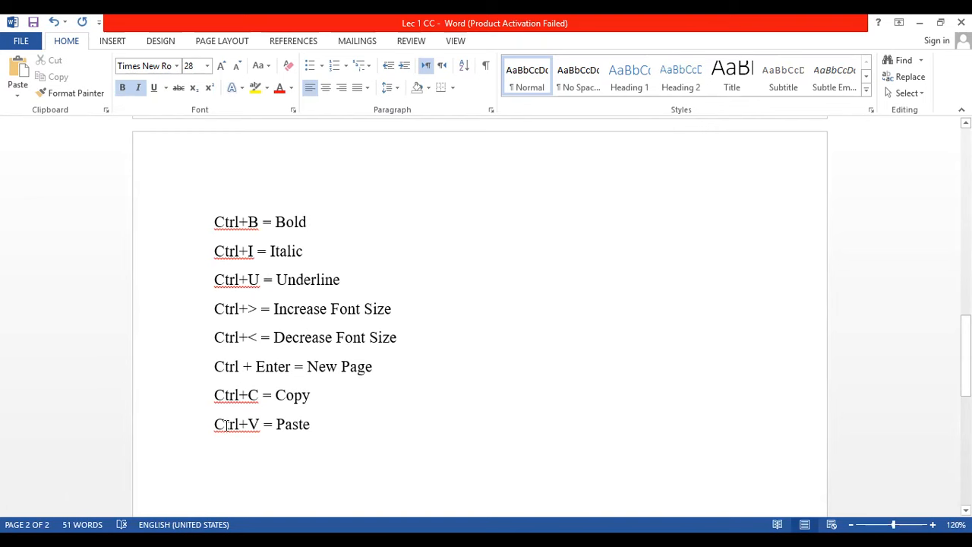
click(224, 455)
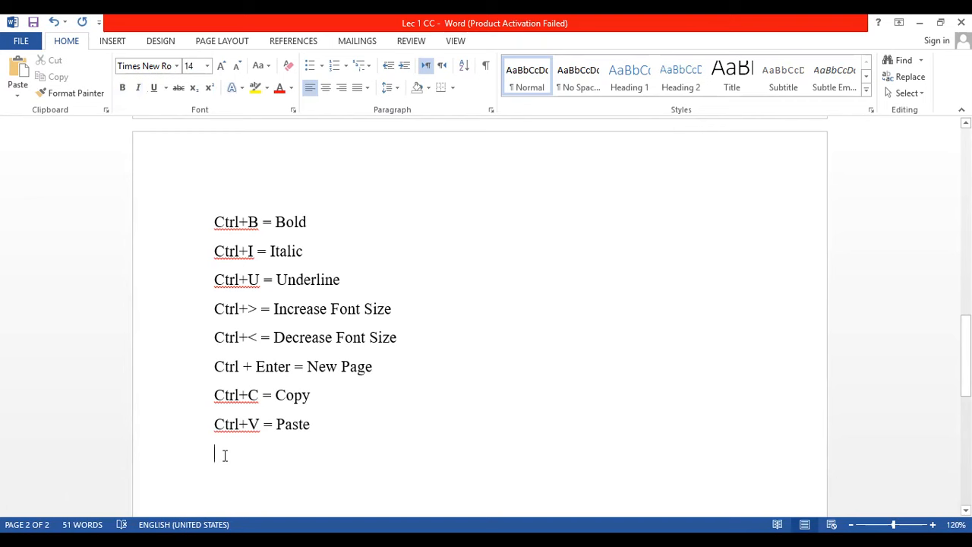